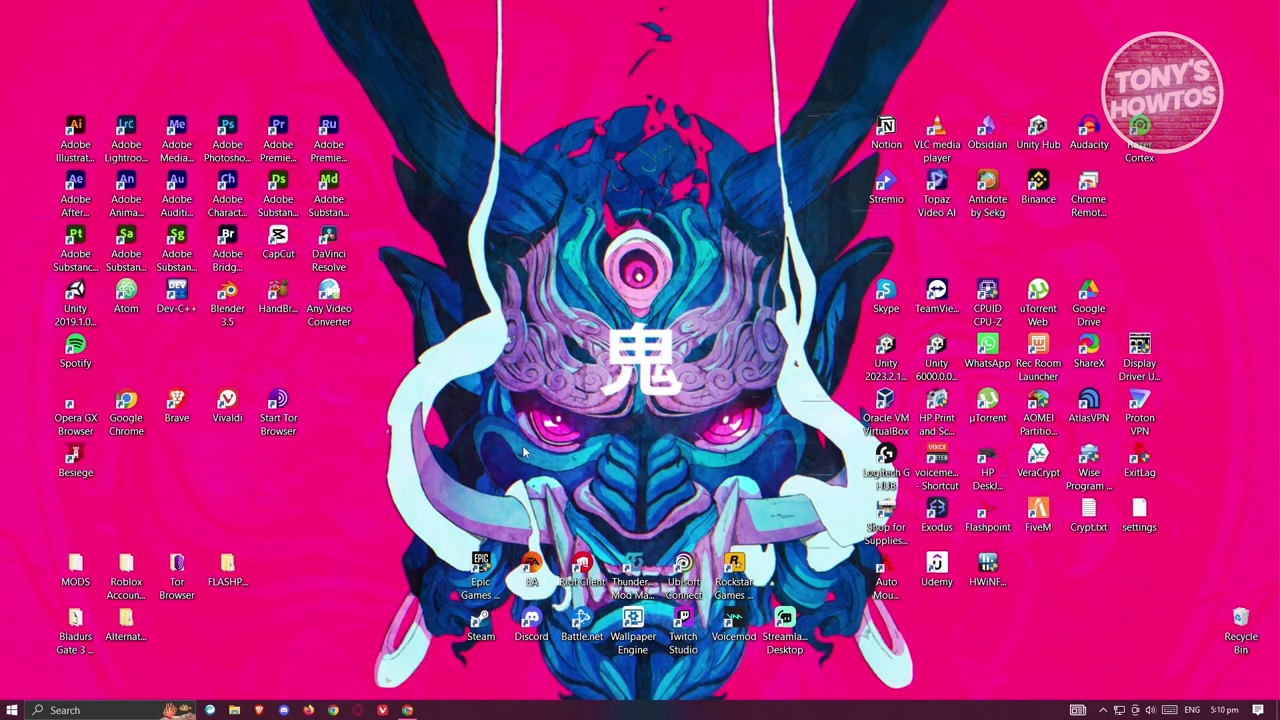
Switch to Chrome and compare the Free, Basic, Advanced and Enterprise plans on the elai.io pricing page
{"action": "left_click", "coordinate": [407, 710]}
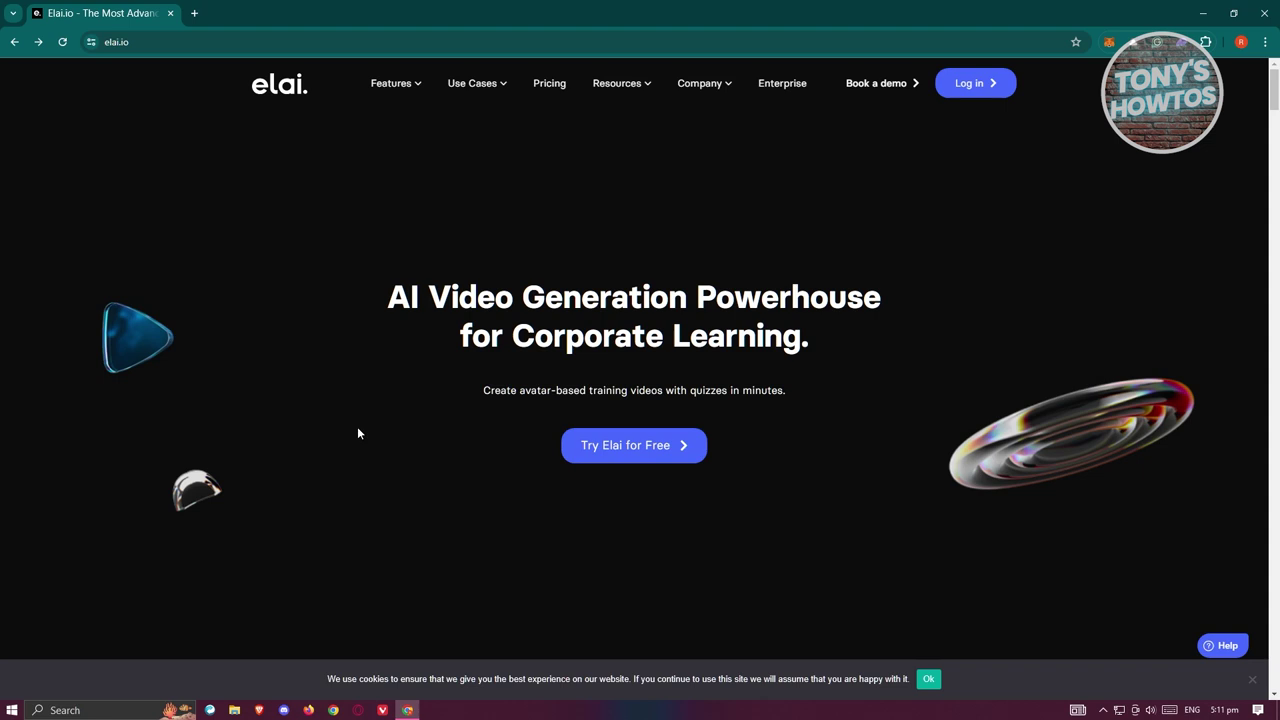
{"action": "left_click", "coordinate": [561, 87]}
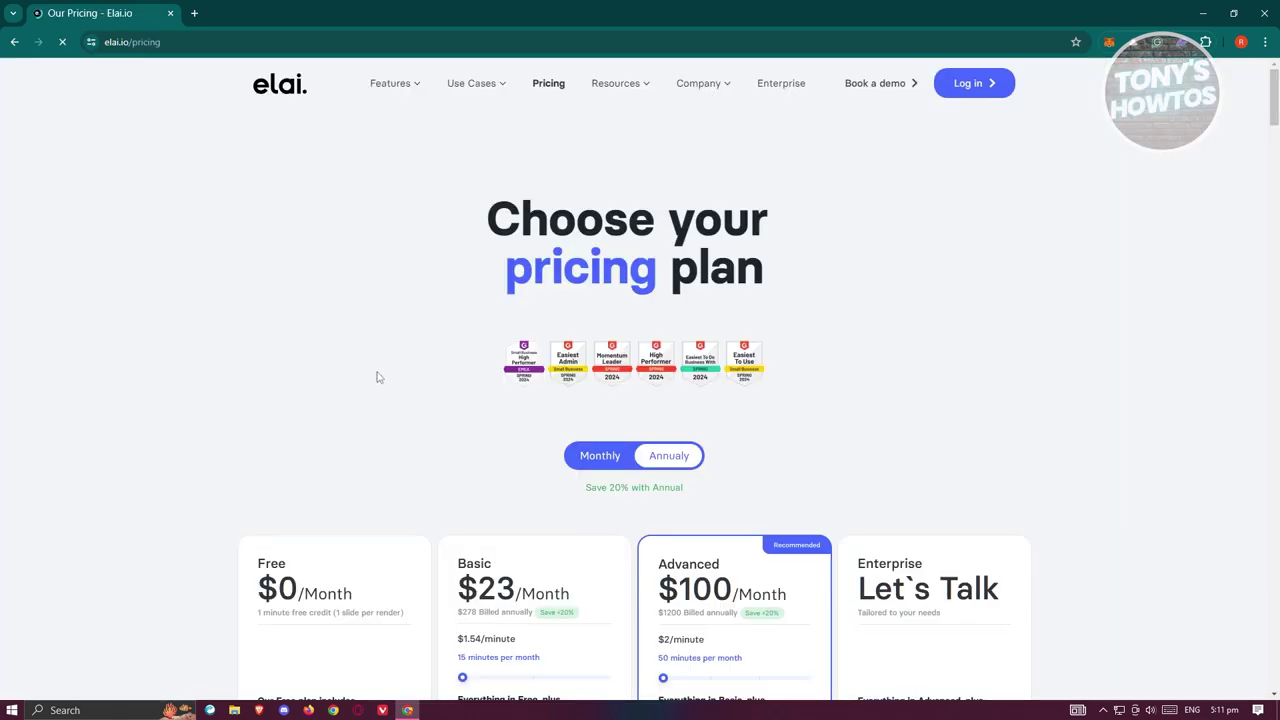
{"action": "scroll", "coordinate": [389, 383], "scroll_direction": "down", "scroll_amount": 4}
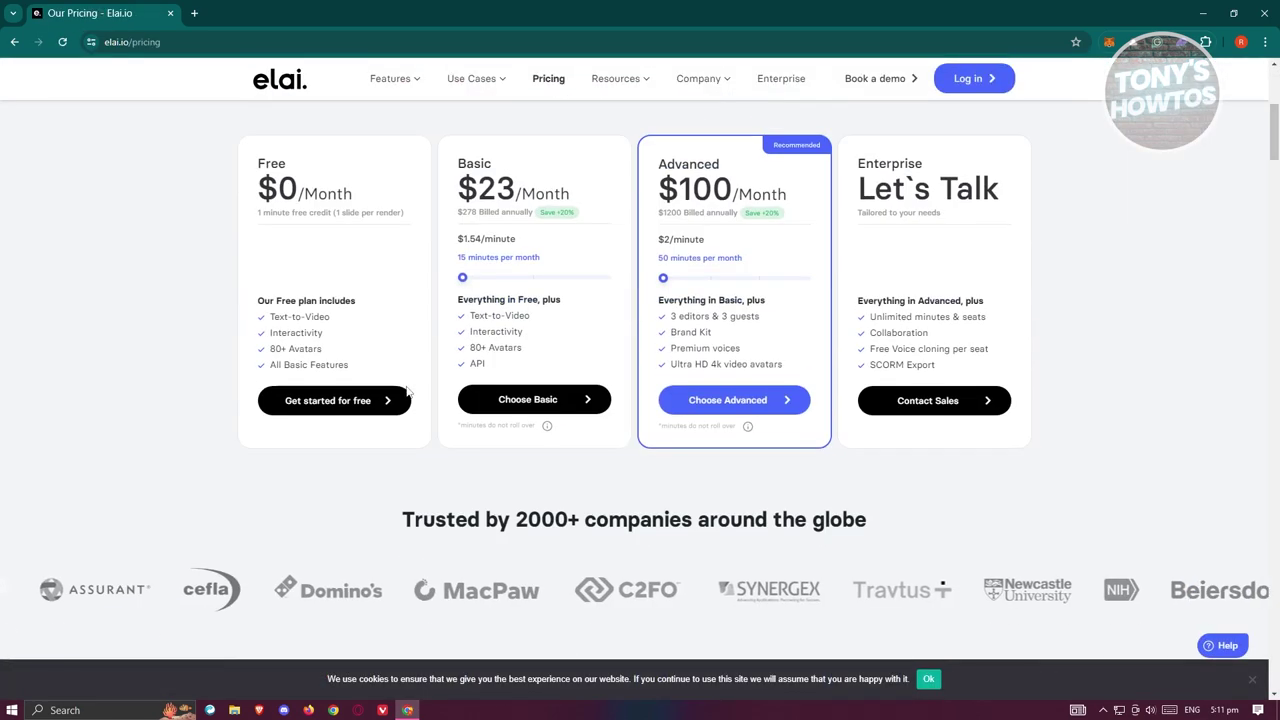
{"action": "scroll", "coordinate": [405, 413], "scroll_direction": "up", "scroll_amount": 1}
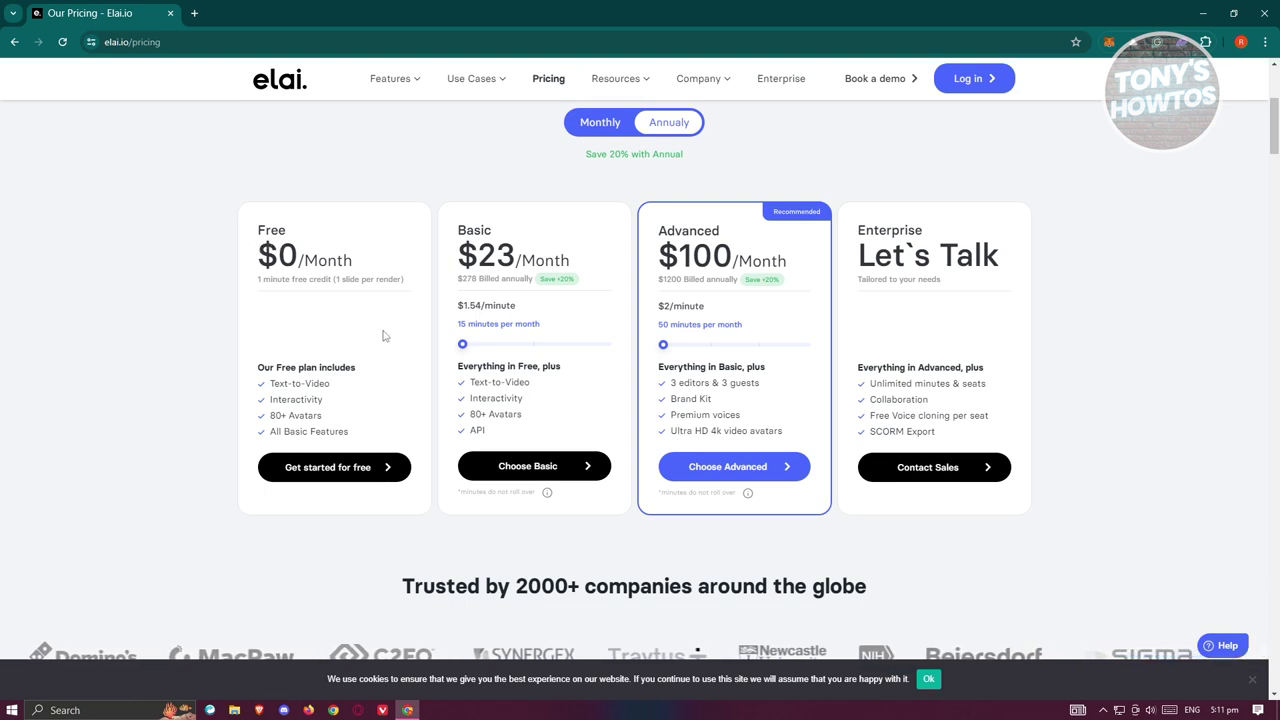
{"action": "double_click", "coordinate": [310, 402]}
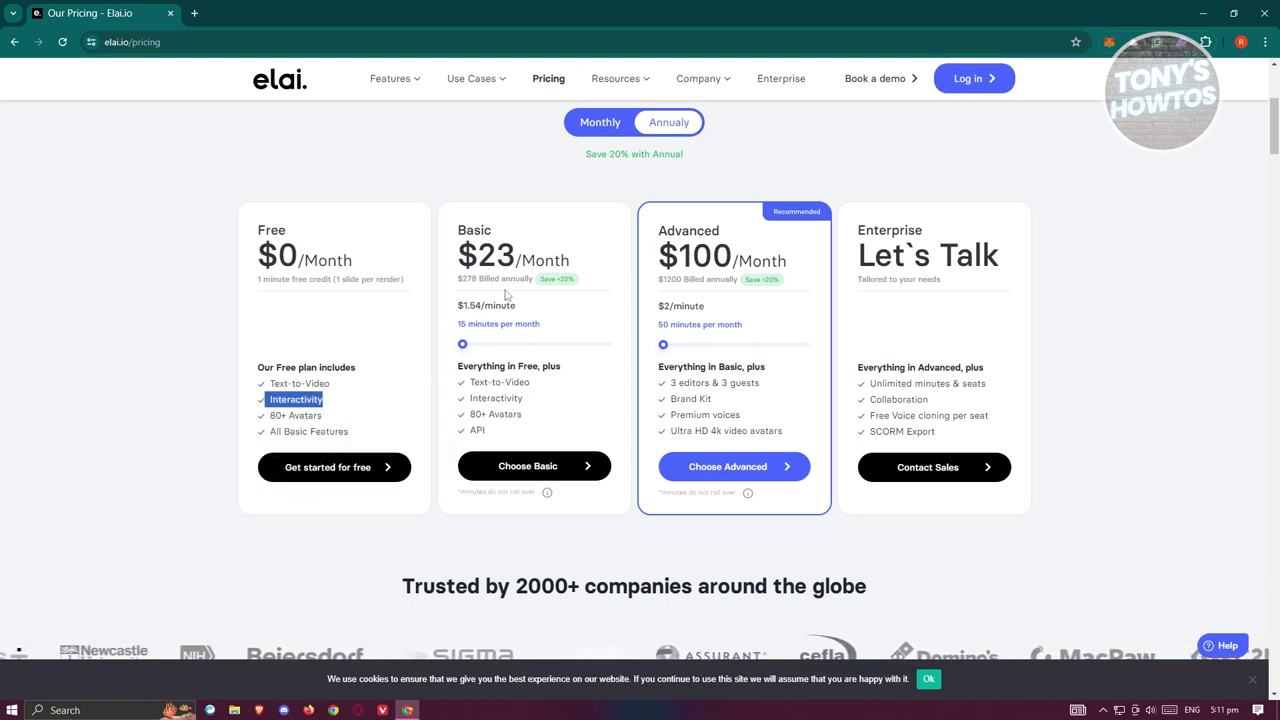
{"action": "scroll", "coordinate": [285, 260], "scroll_direction": "up", "scroll_amount": 2}
{"action": "scroll", "coordinate": [285, 287], "scroll_direction": "up", "scroll_amount": 1}
{"action": "scroll", "coordinate": [285, 287], "scroll_direction": "down", "scroll_amount": 3}
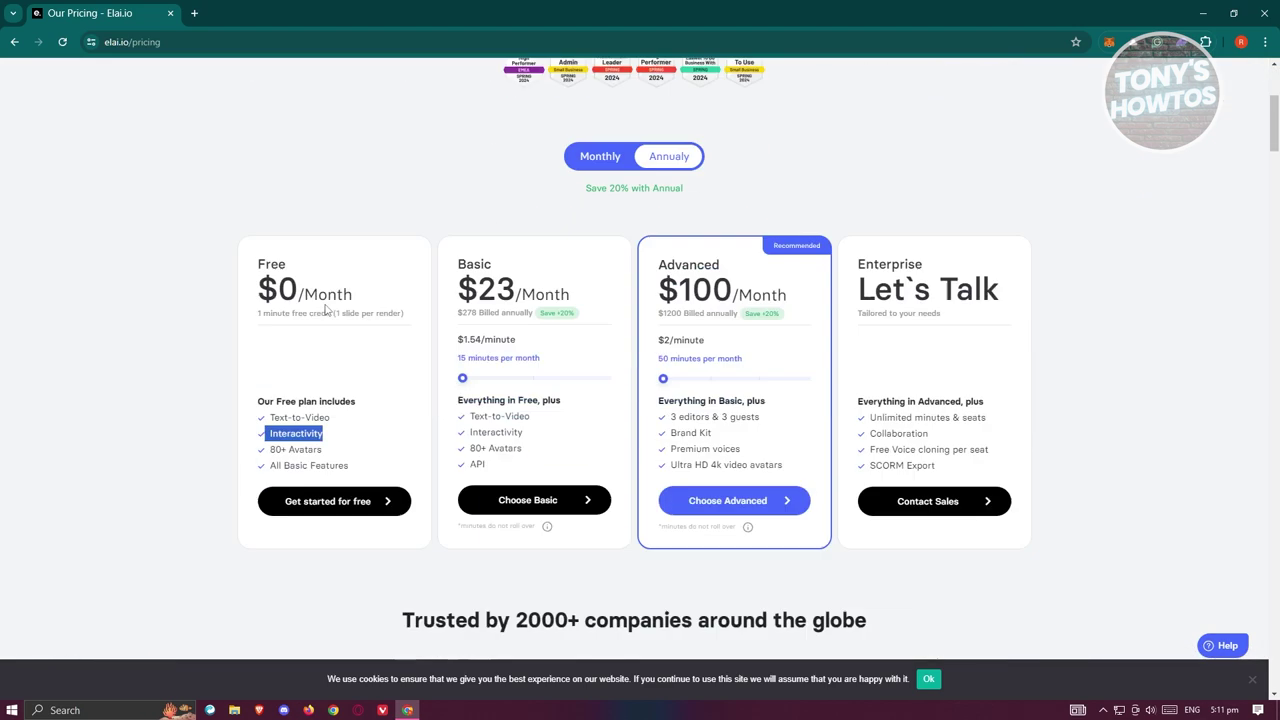
Open the sign-up form for the Free plan and check the available answers to what the videos will be used for
{"action": "left_click", "coordinate": [340, 468]}
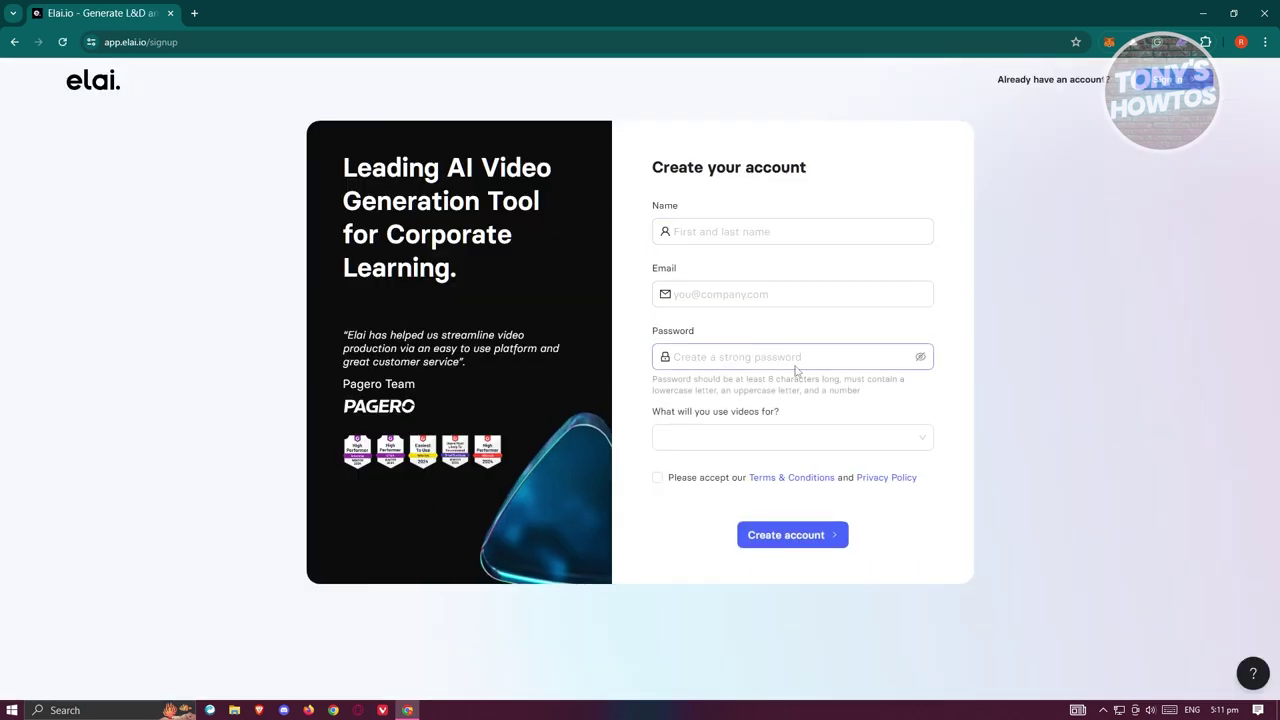
{"action": "left_click", "coordinate": [907, 435]}
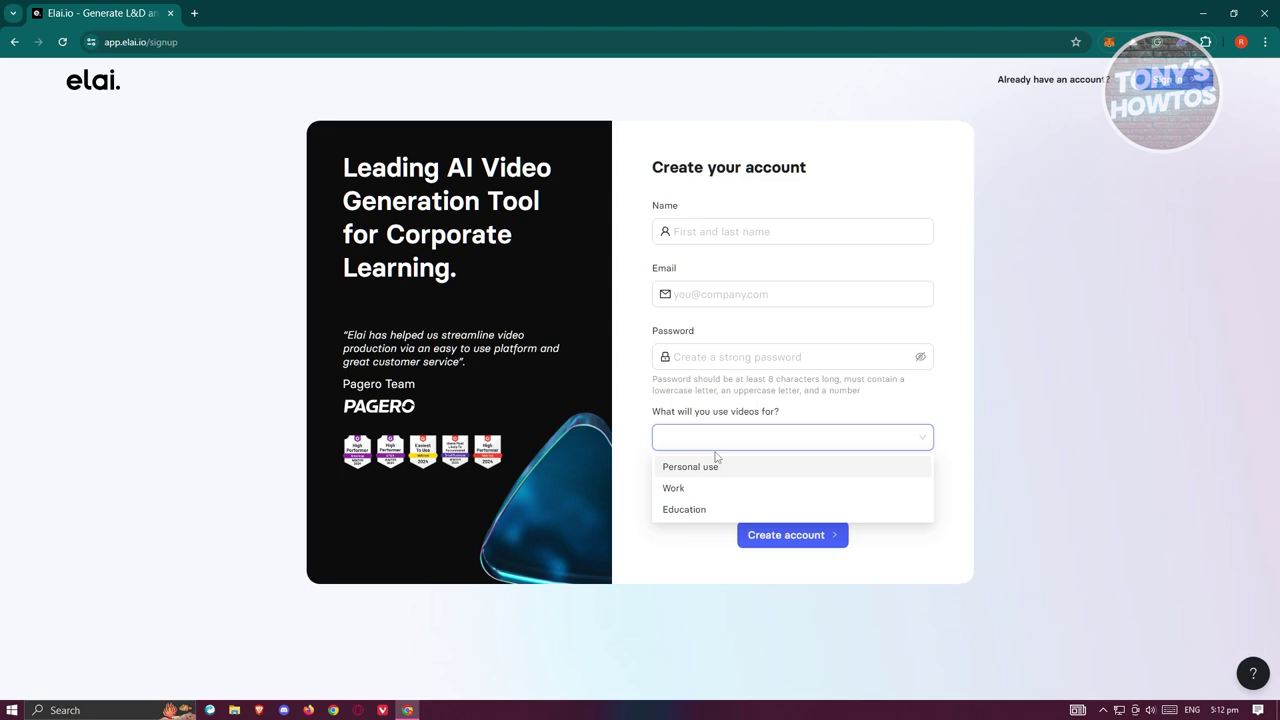
{"action": "left_click", "coordinate": [1012, 380]}
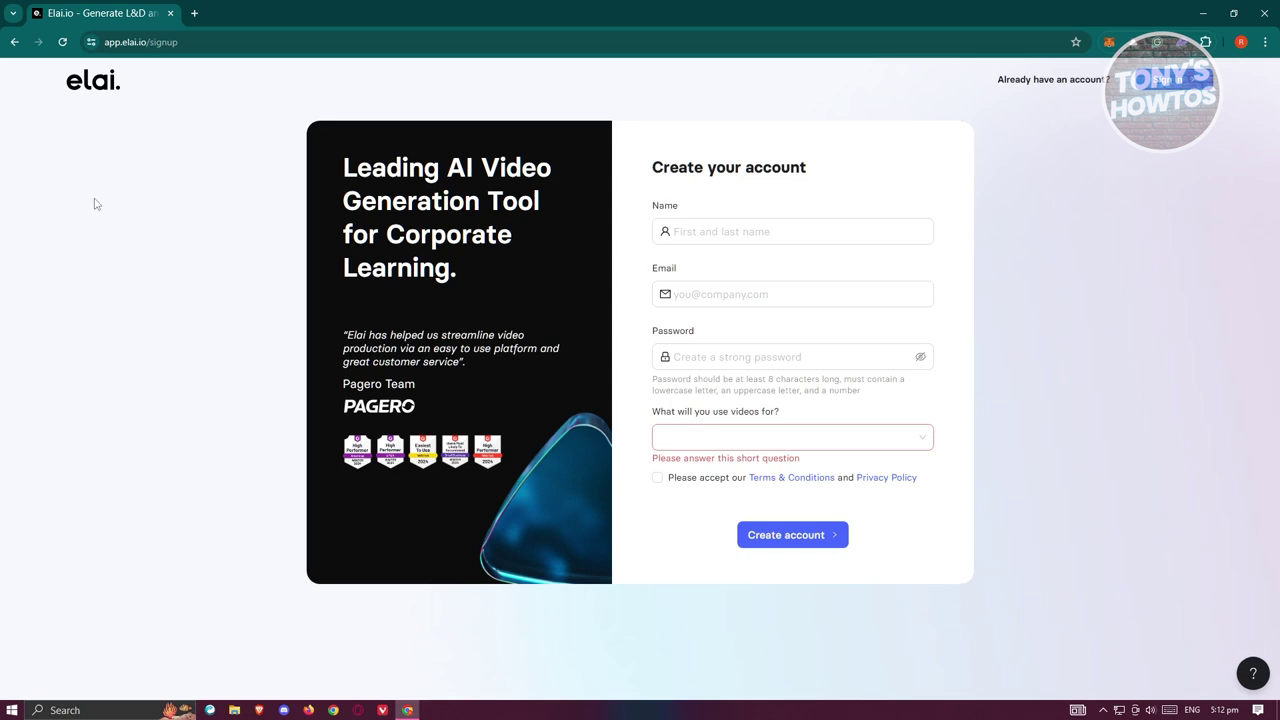
Go to the login page instead and sign in to the existing account with the saved e-mail and password
{"action": "left_click", "coordinate": [1165, 79]}
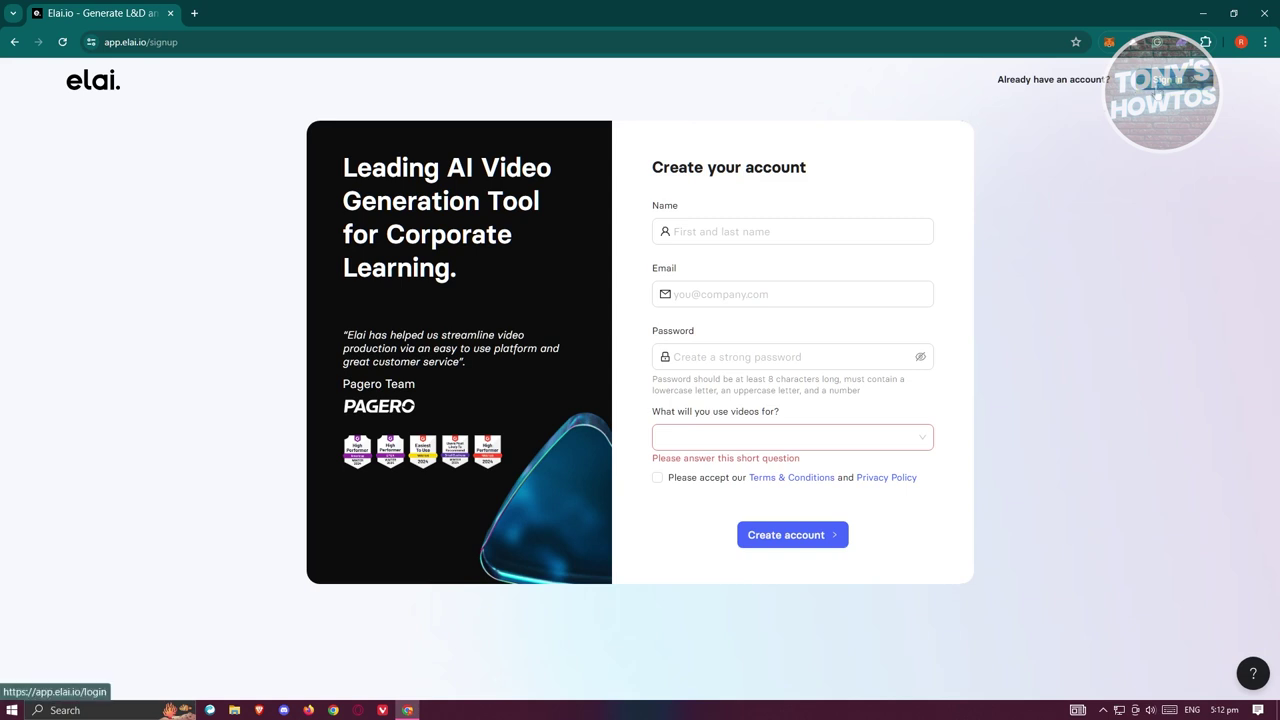
{"action": "left_click", "coordinate": [729, 246]}
{"action": "key", "text": "Down"}
{"action": "key", "text": "Return"}
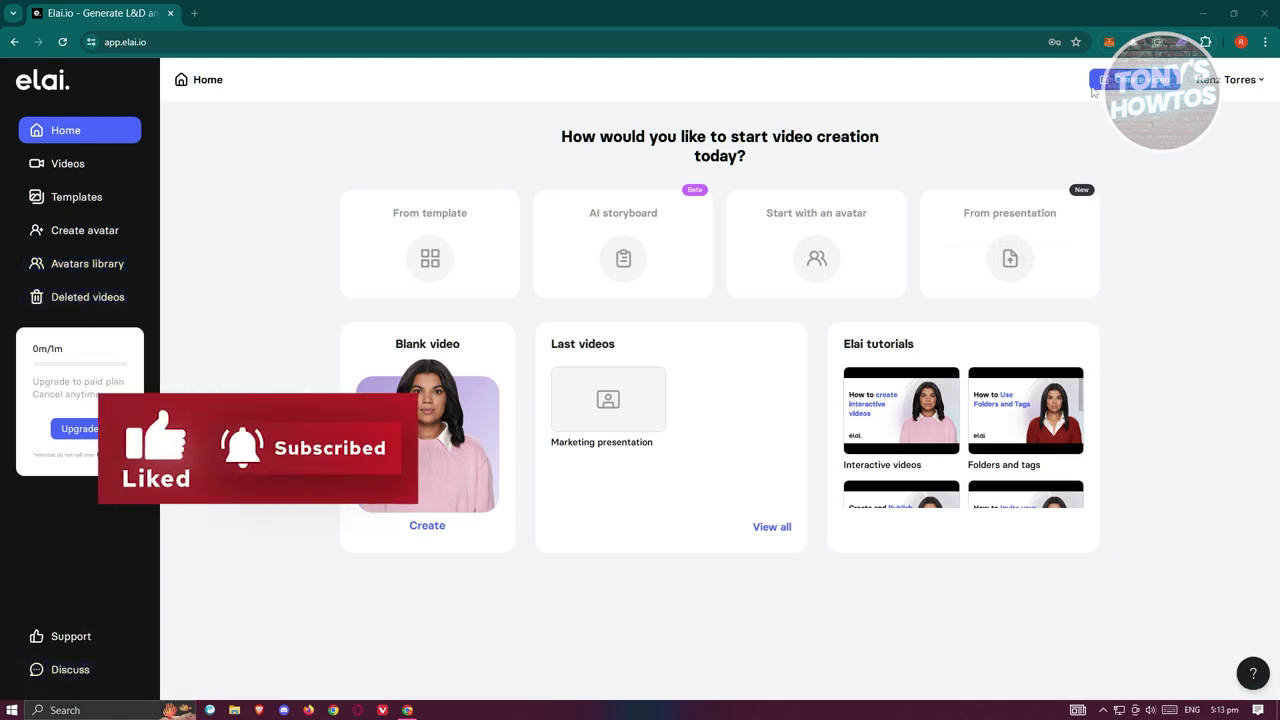
Open the account's My profile page and review the plan's rendered and available minutes
{"action": "left_click", "coordinate": [1264, 88]}
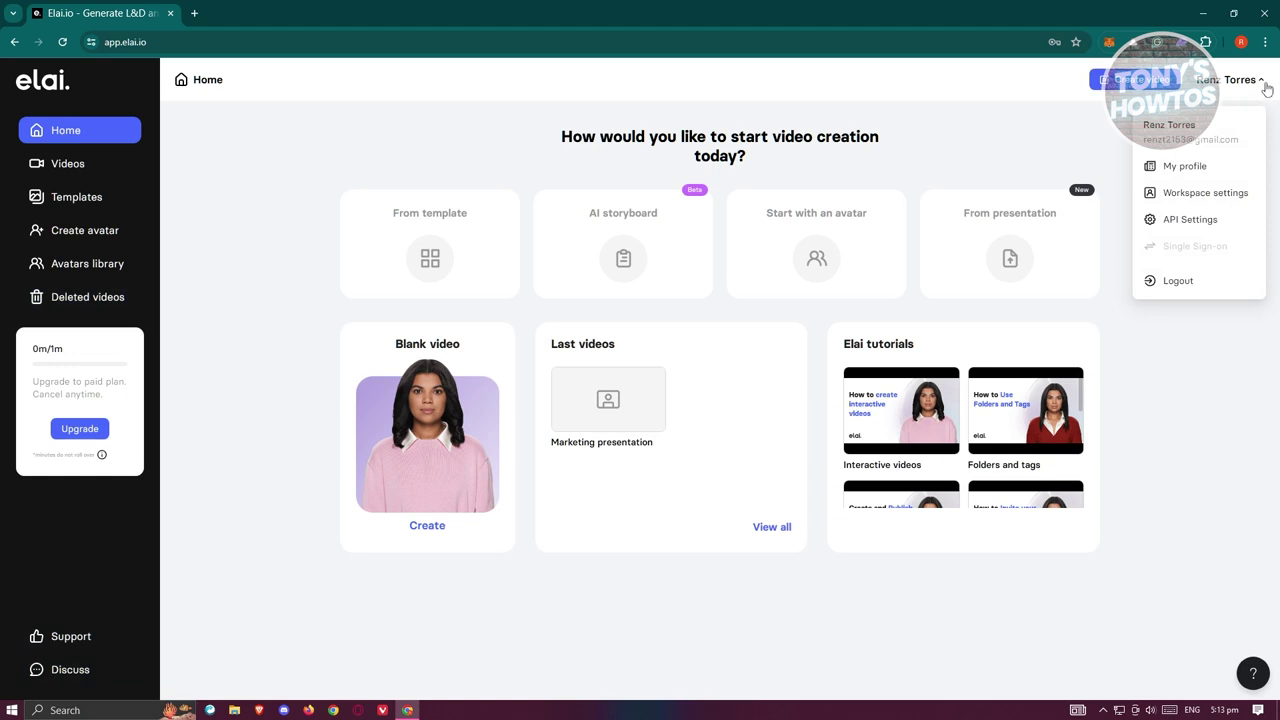
{"action": "left_click", "coordinate": [1050, 135]}
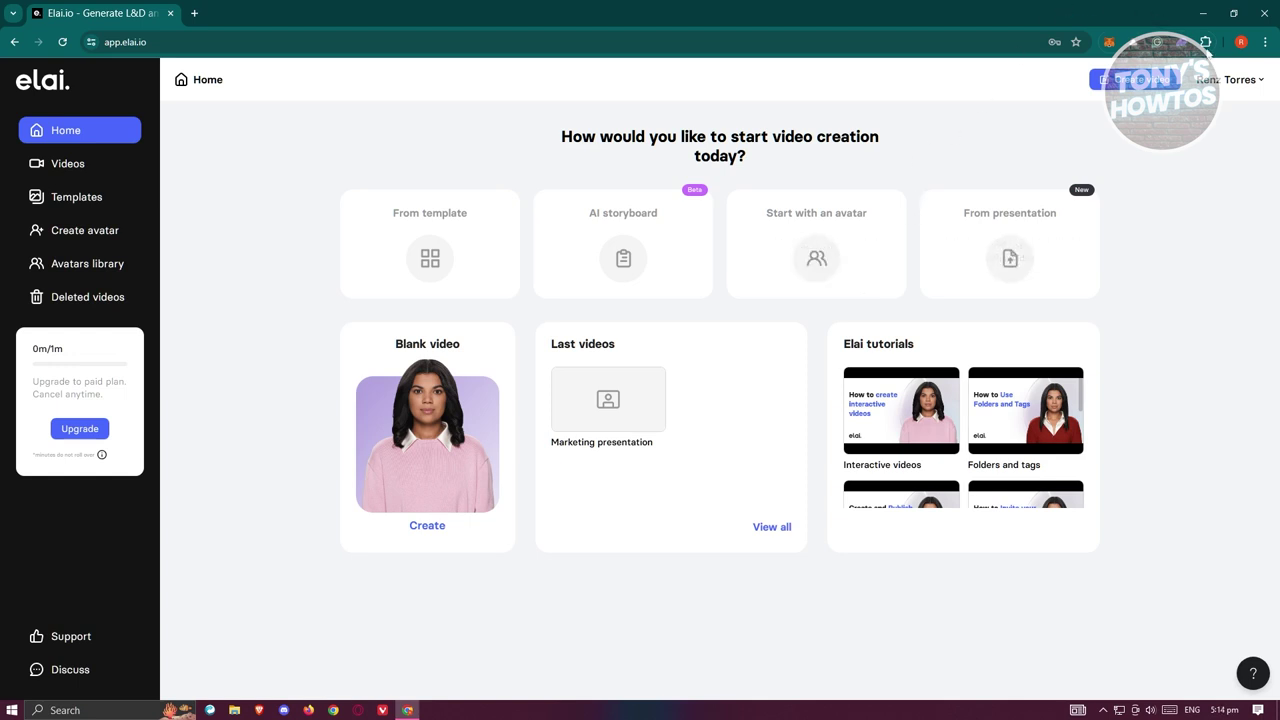
{"action": "left_click", "coordinate": [1236, 80]}
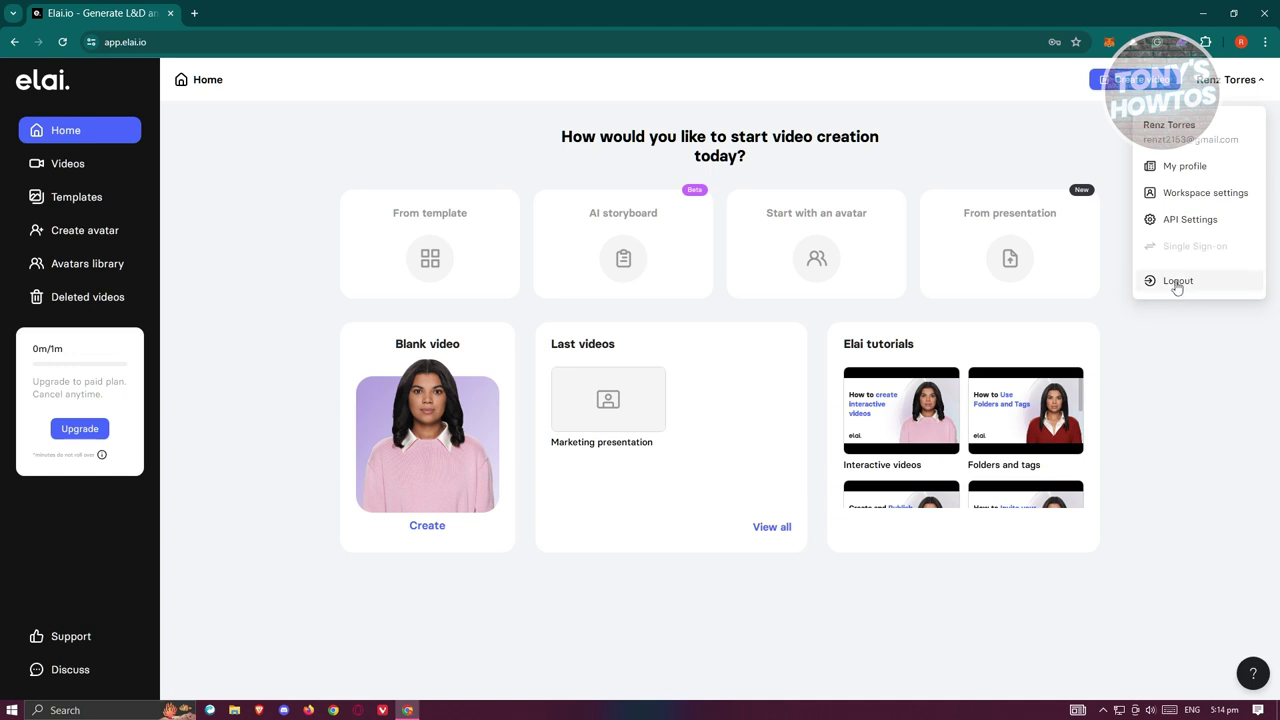
{"action": "left_click", "coordinate": [1172, 167]}
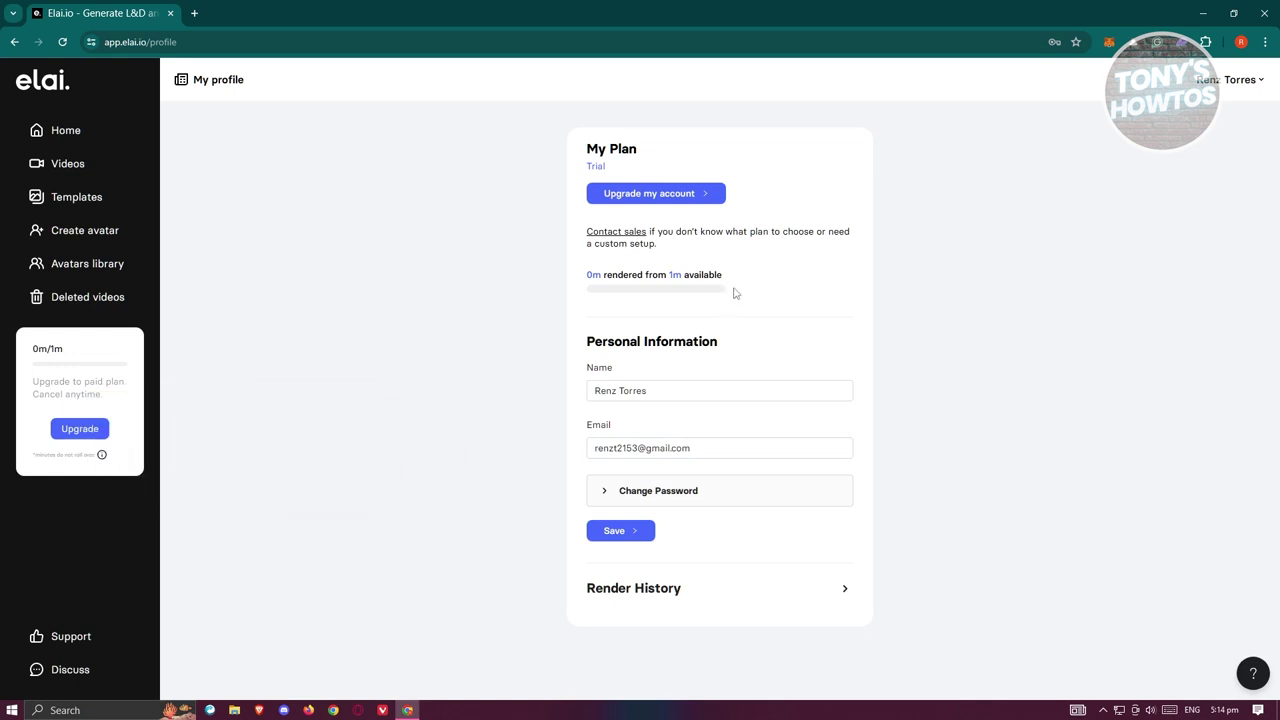
{"action": "left_click_drag", "start_coordinate": [737, 291], "coordinate": [589, 256]}
{"action": "left_click", "coordinate": [803, 284]}
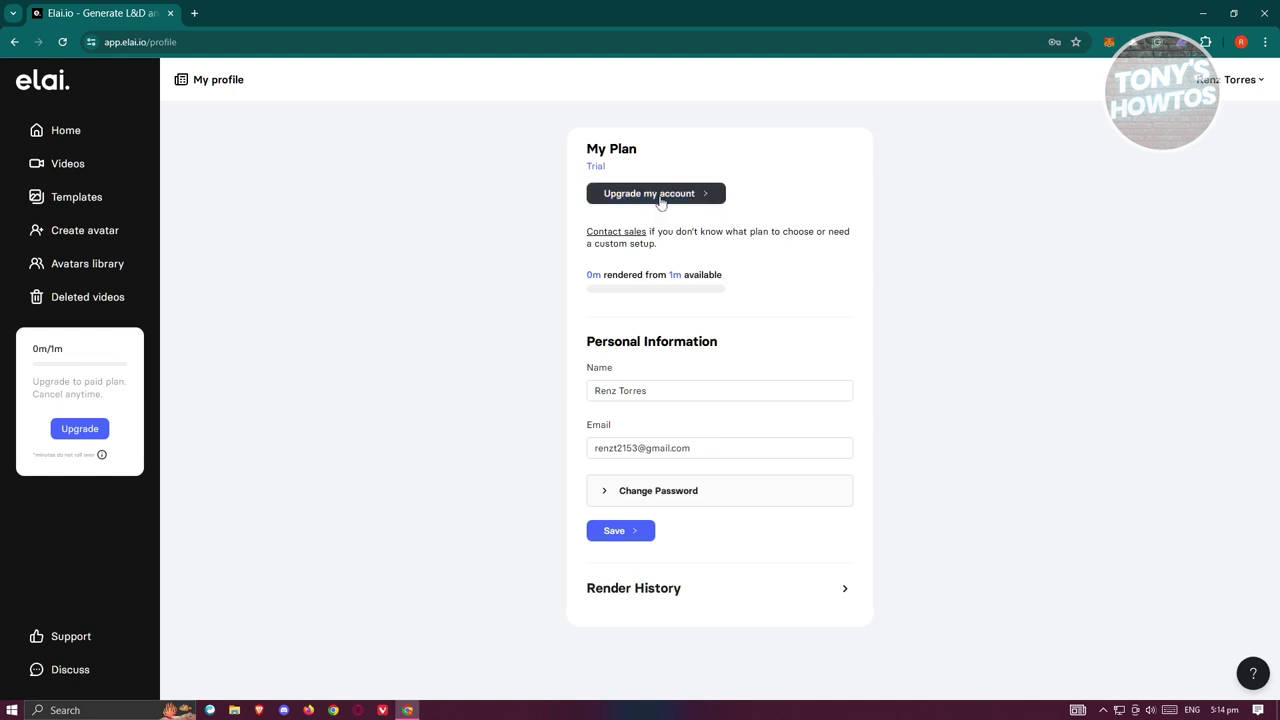
View the account's workspace settings with its user list, followed by the API settings
{"action": "left_click", "coordinate": [1240, 86]}
{"action": "left_click", "coordinate": [1200, 190]}
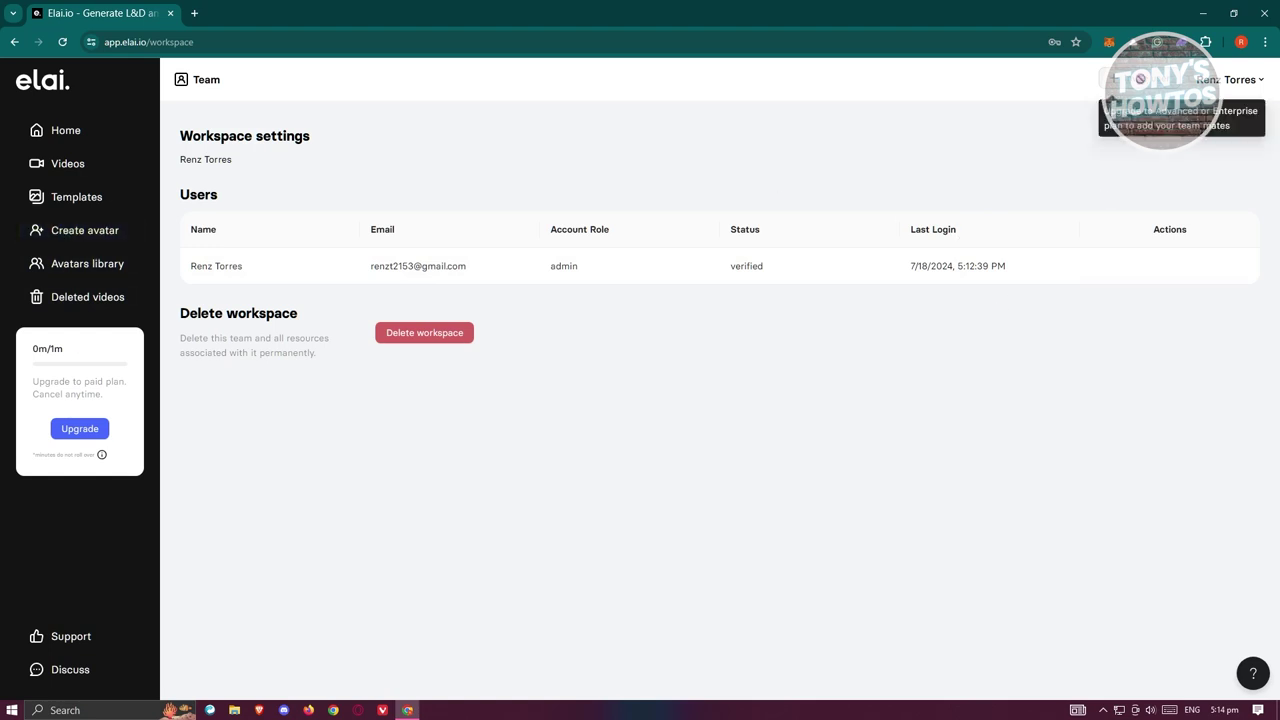
{"action": "left_click", "coordinate": [1250, 80]}
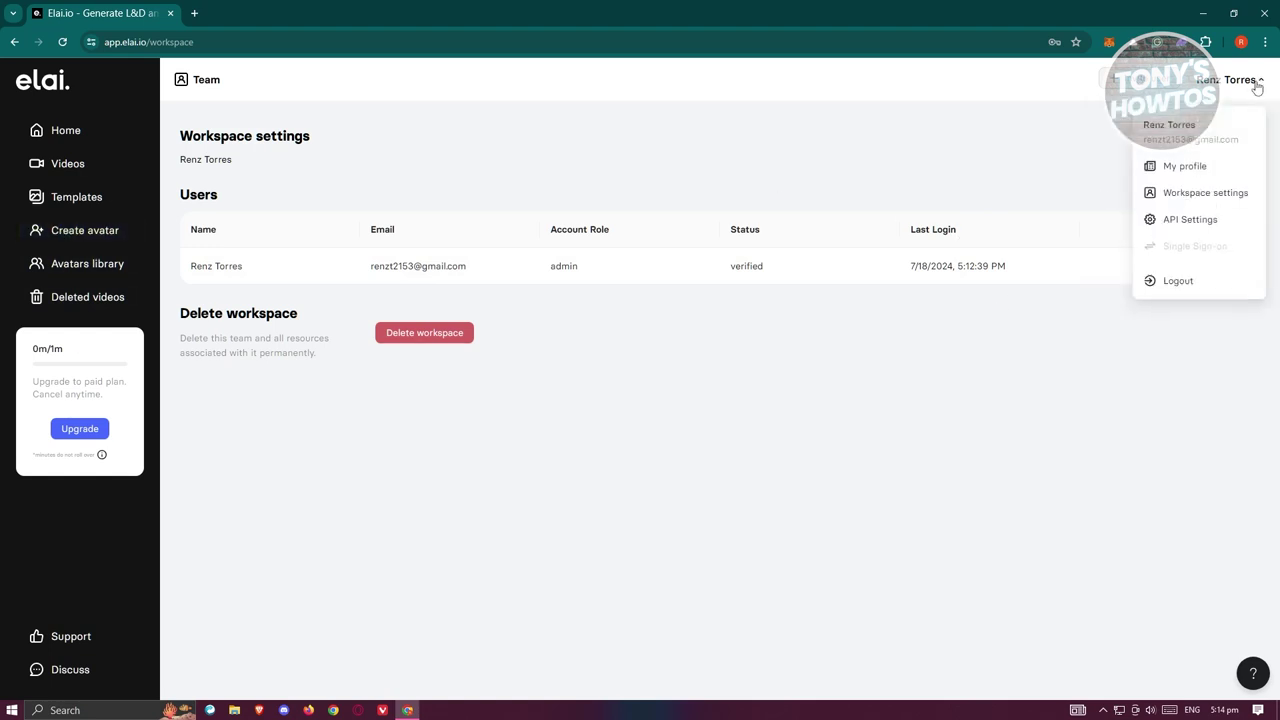
{"action": "left_click", "coordinate": [1168, 220]}
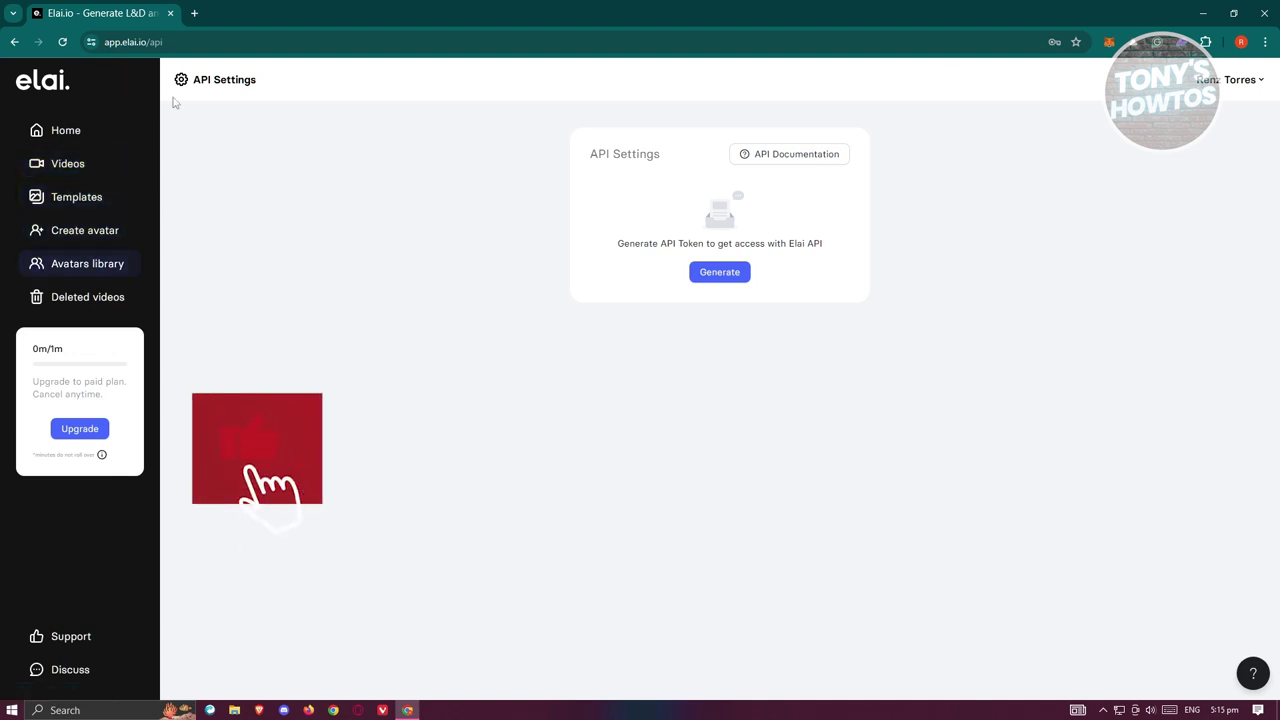
Delete the Marketing presentation draft from My videos
{"action": "left_click", "coordinate": [75, 171]}
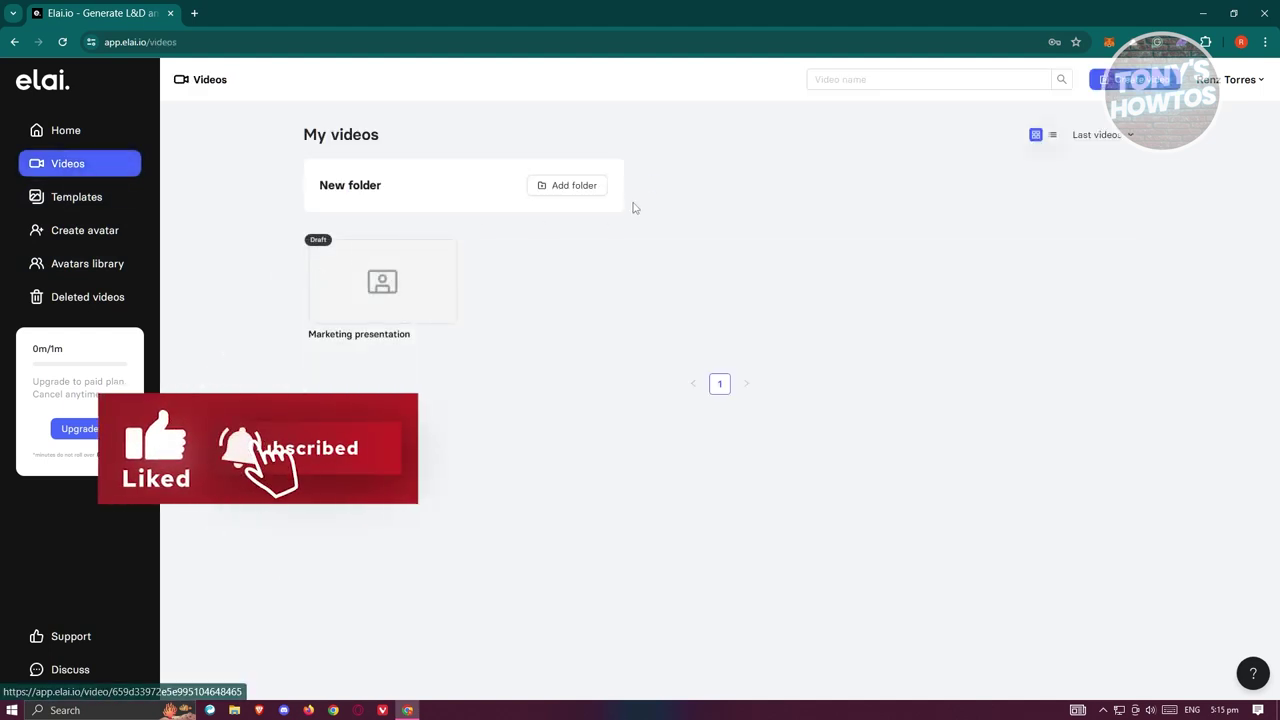
{"action": "mouse_move", "coordinate": [437, 257]}
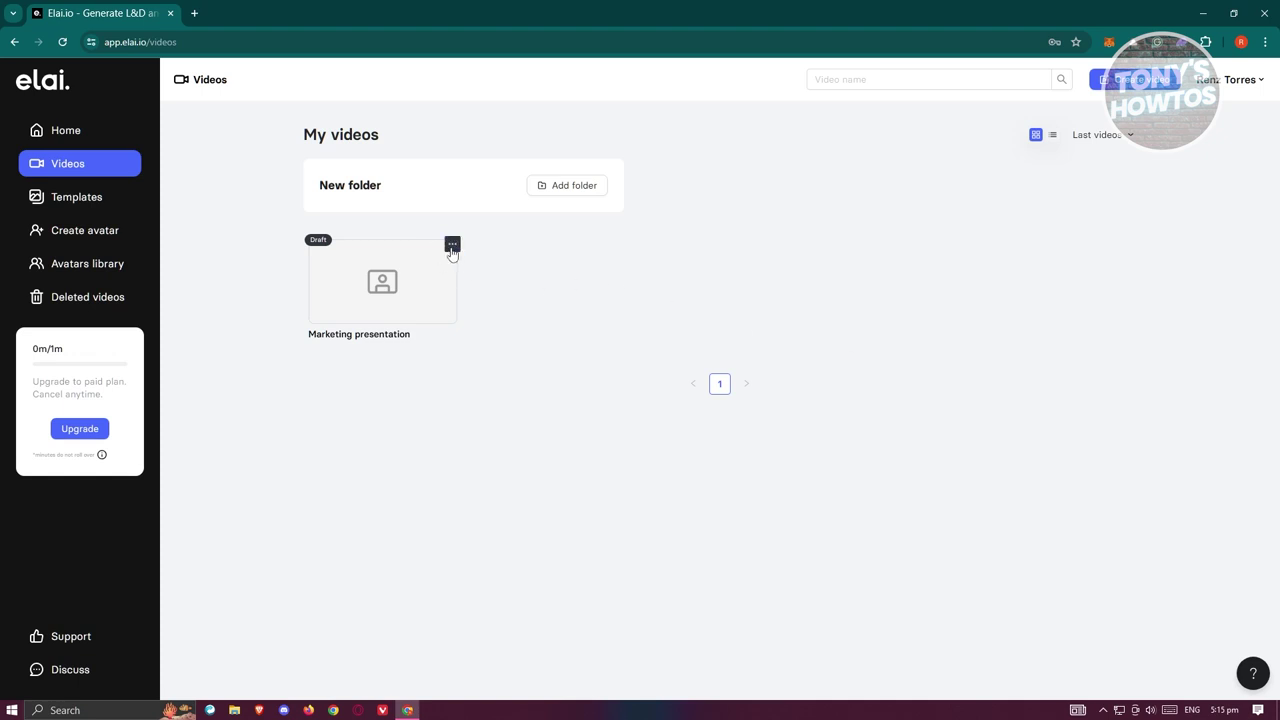
{"action": "left_click", "coordinate": [452, 246]}
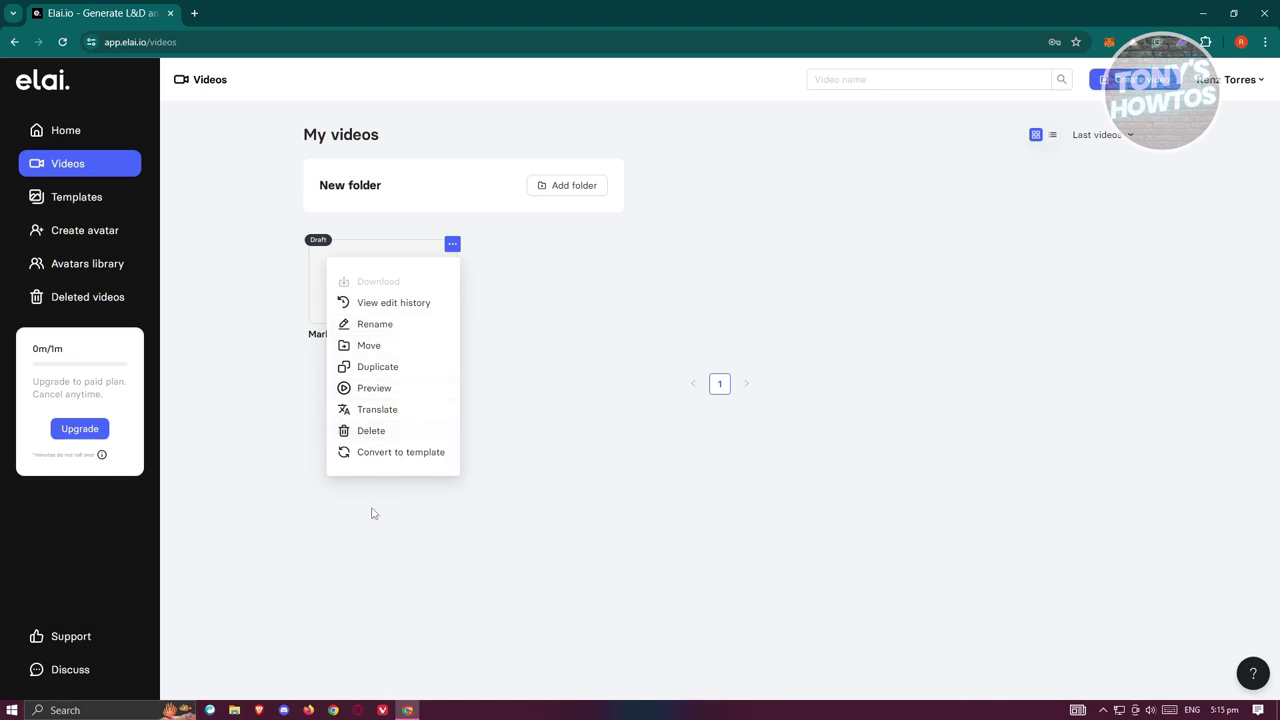
{"action": "left_click", "coordinate": [381, 440]}
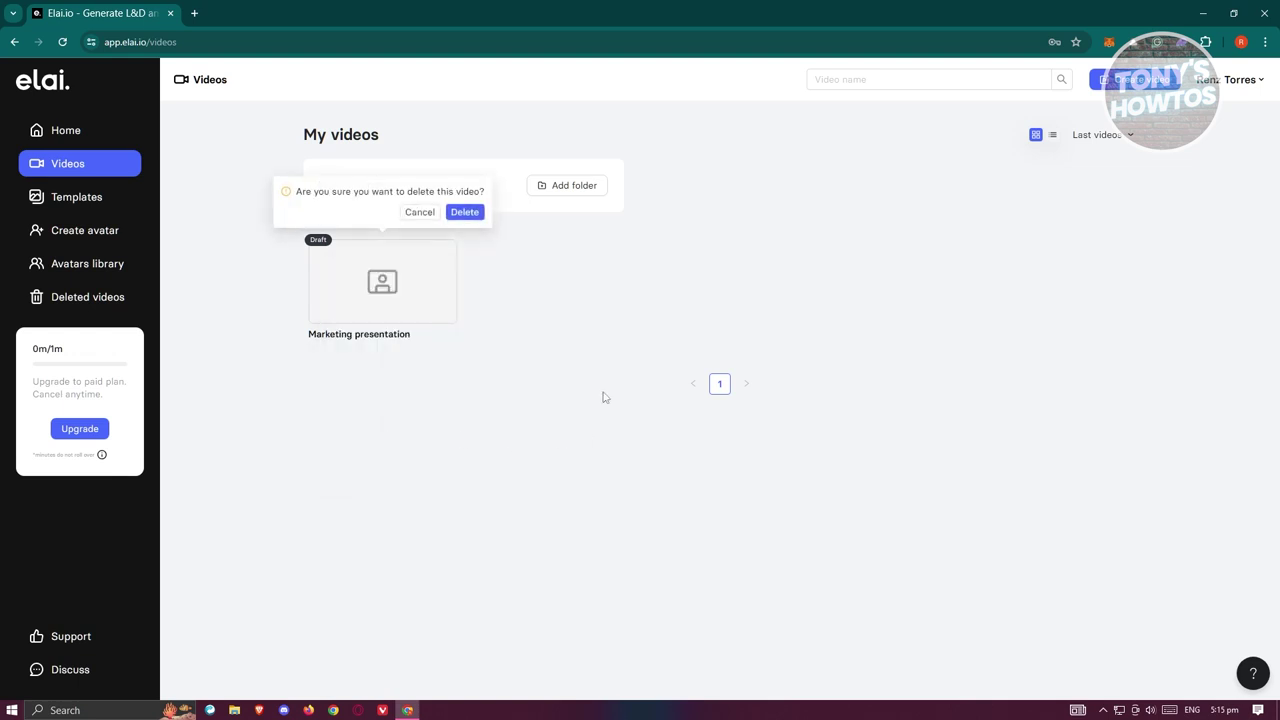
{"action": "left_click", "coordinate": [470, 214]}
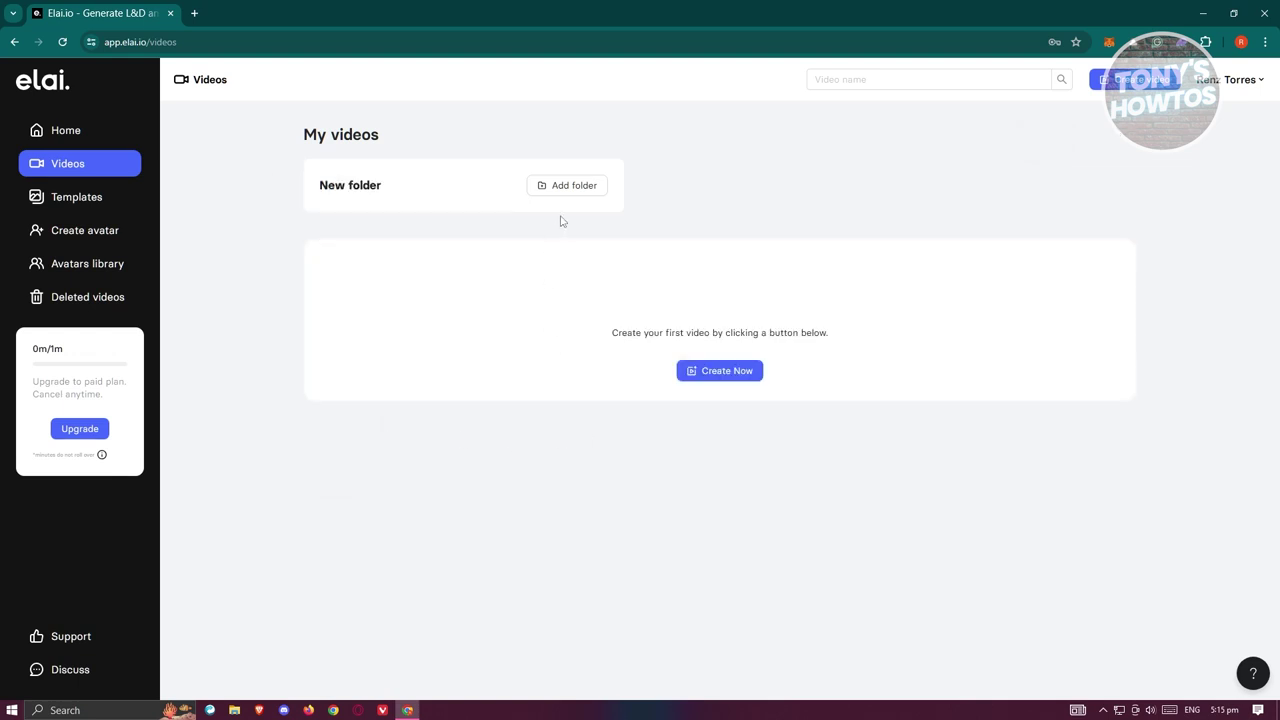
Create a folder named SAMPLE FOLDER in My videos and open it
{"action": "left_click", "coordinate": [575, 192]}
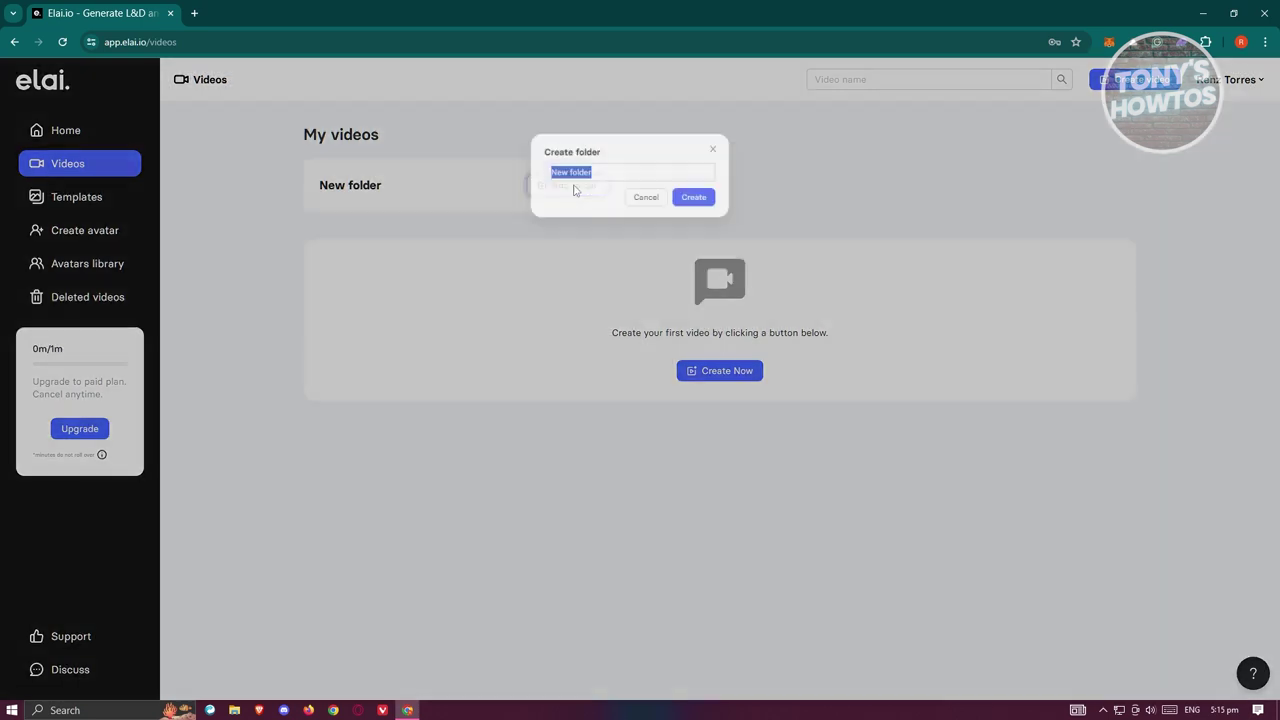
{"action": "left_click", "coordinate": [707, 200]}
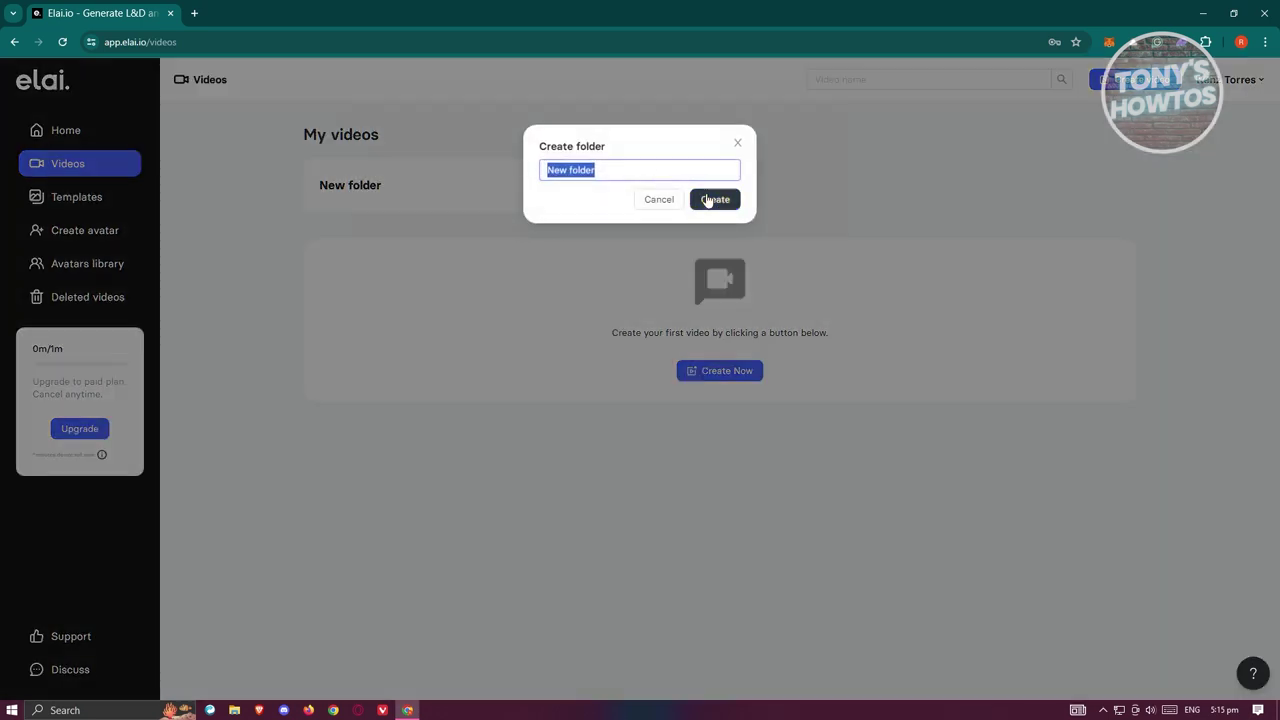
{"action": "type", "text": "SAMPLE FOLDE"}
{"action": "left_click", "coordinate": [707, 200]}
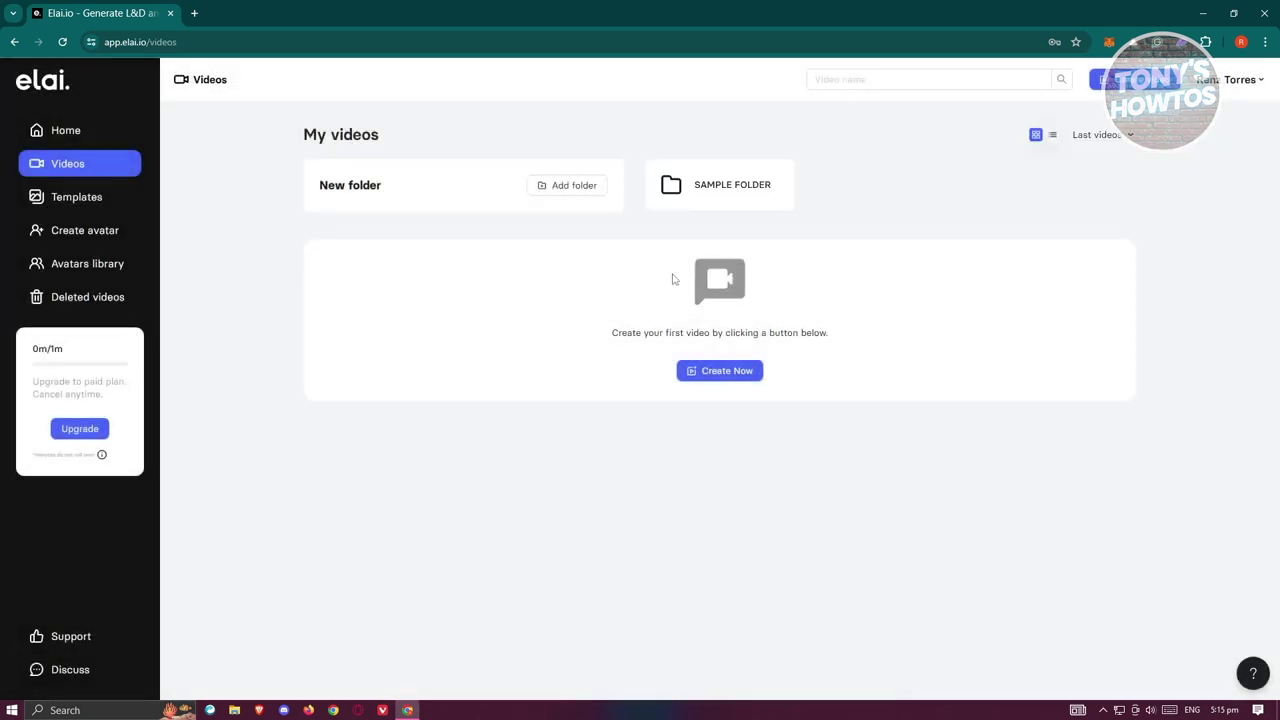
{"action": "left_click", "coordinate": [718, 196]}
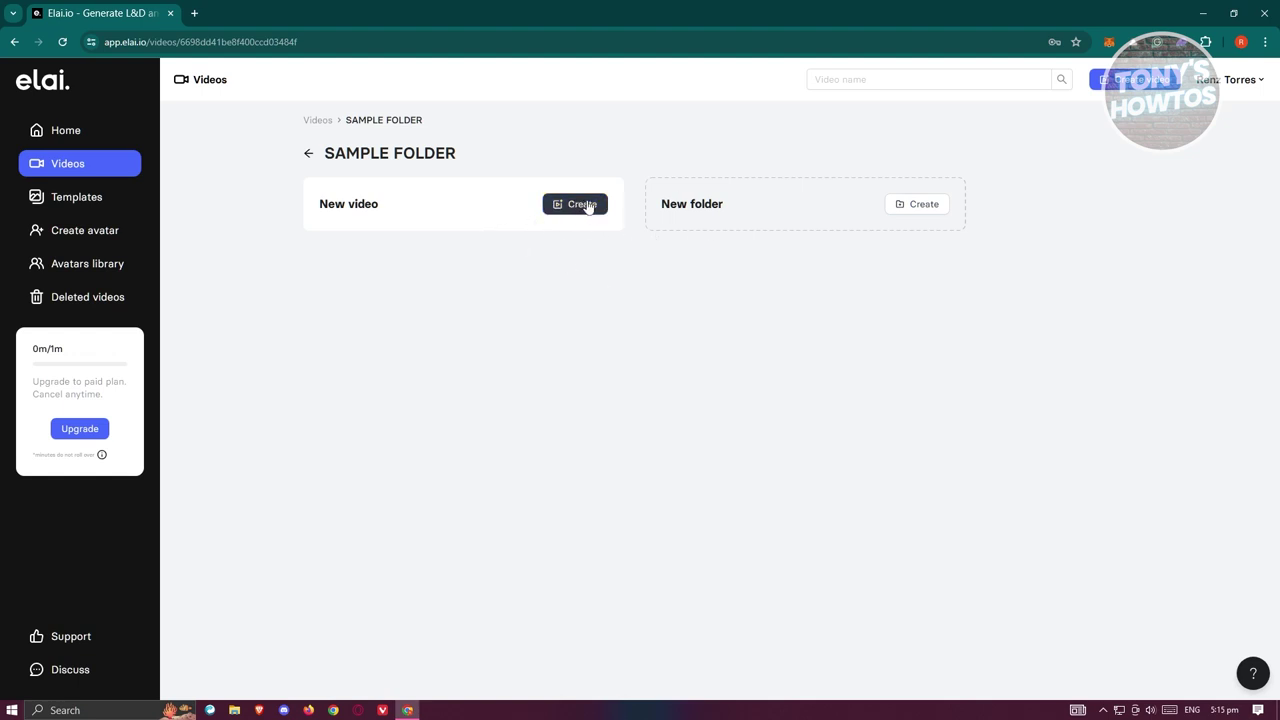
Look over the templates page and the avatar creation page, examining the Selfie Avatar description, examples and annual fees
{"action": "left_click", "coordinate": [72, 200]}
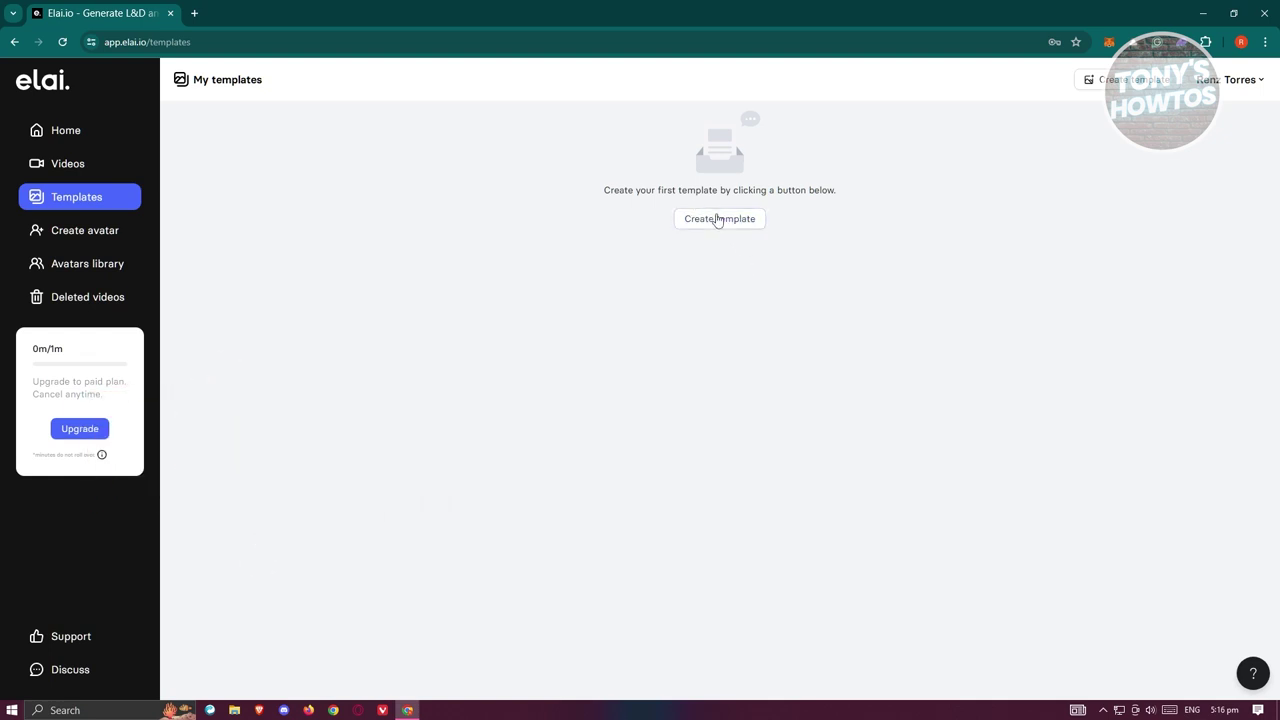
{"action": "left_click", "coordinate": [42, 235]}
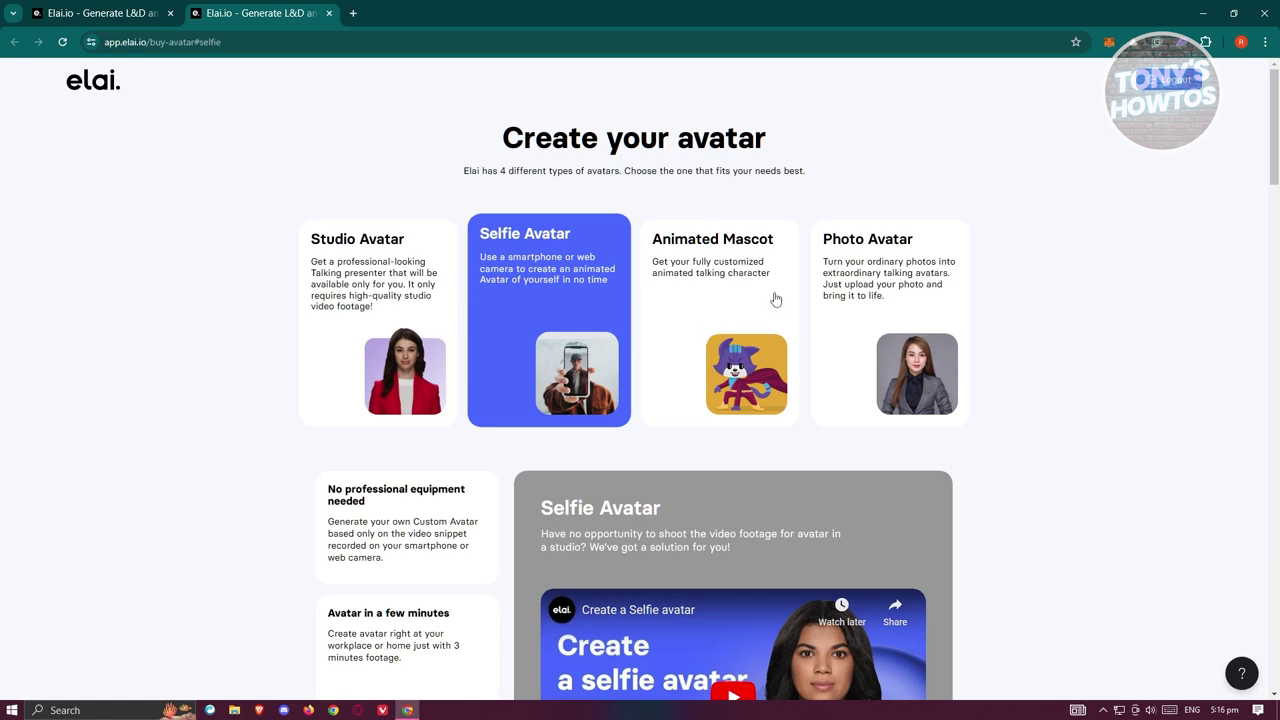
{"action": "scroll", "coordinate": [900, 280], "scroll_direction": "down", "scroll_amount": 3}
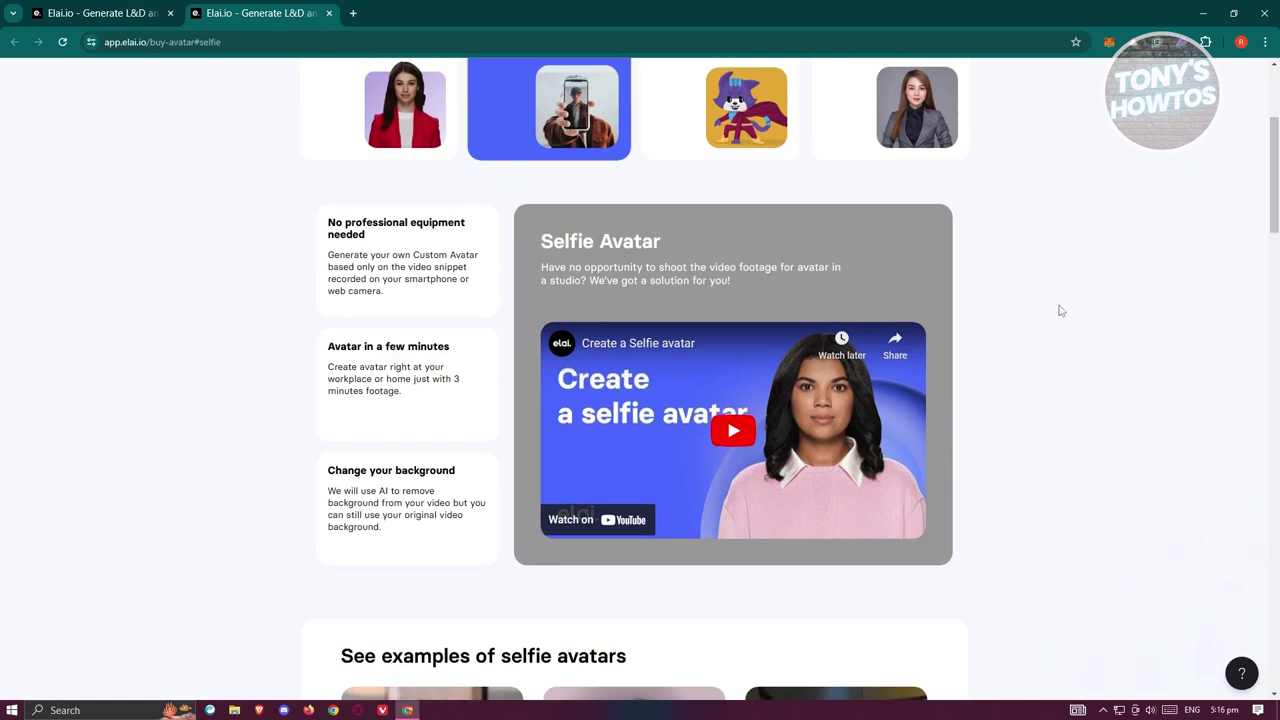
{"action": "scroll", "coordinate": [772, 432], "scroll_direction": "down", "scroll_amount": 3}
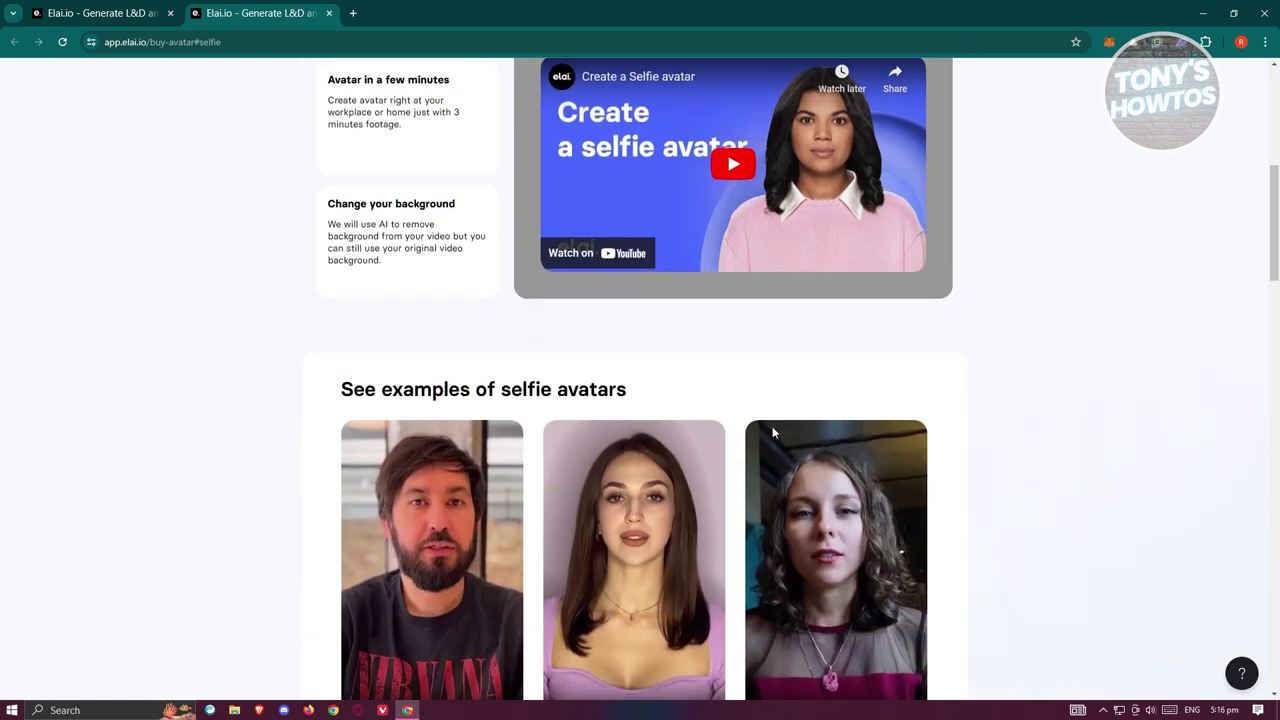
{"action": "scroll", "coordinate": [722, 361], "scroll_direction": "up", "scroll_amount": 6}
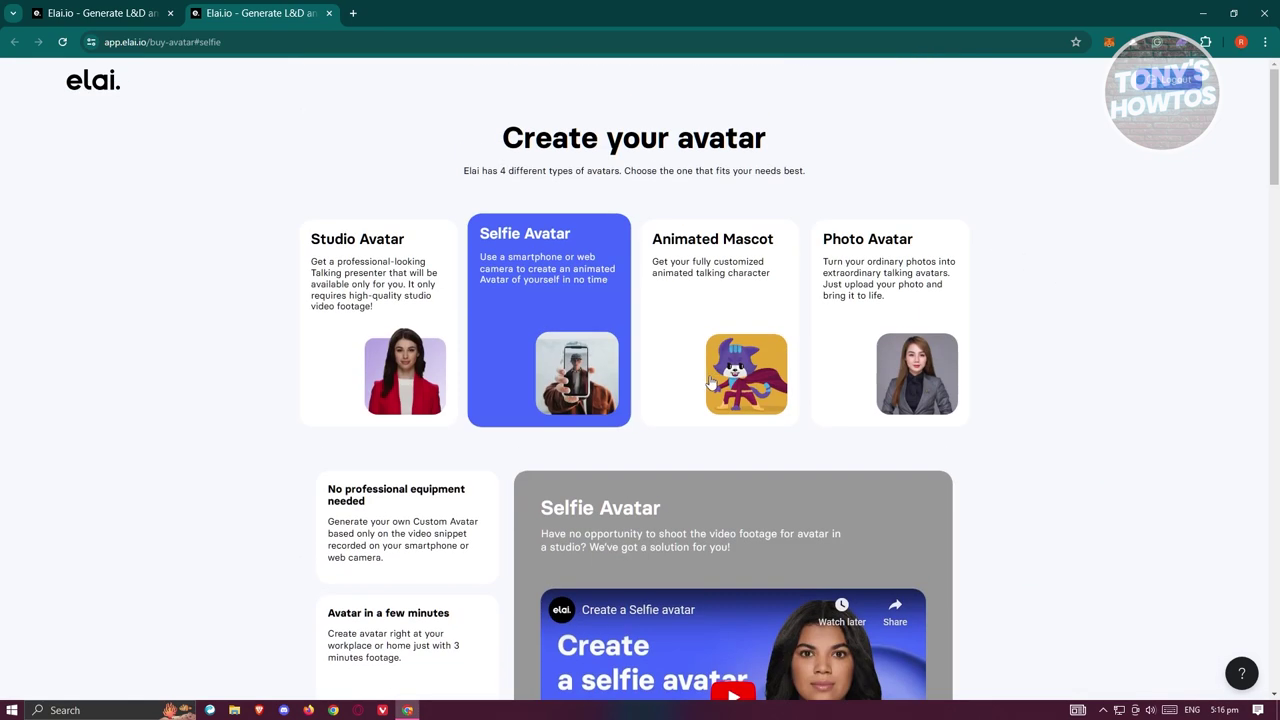
{"action": "scroll", "coordinate": [940, 258], "scroll_direction": "down", "scroll_amount": 12}
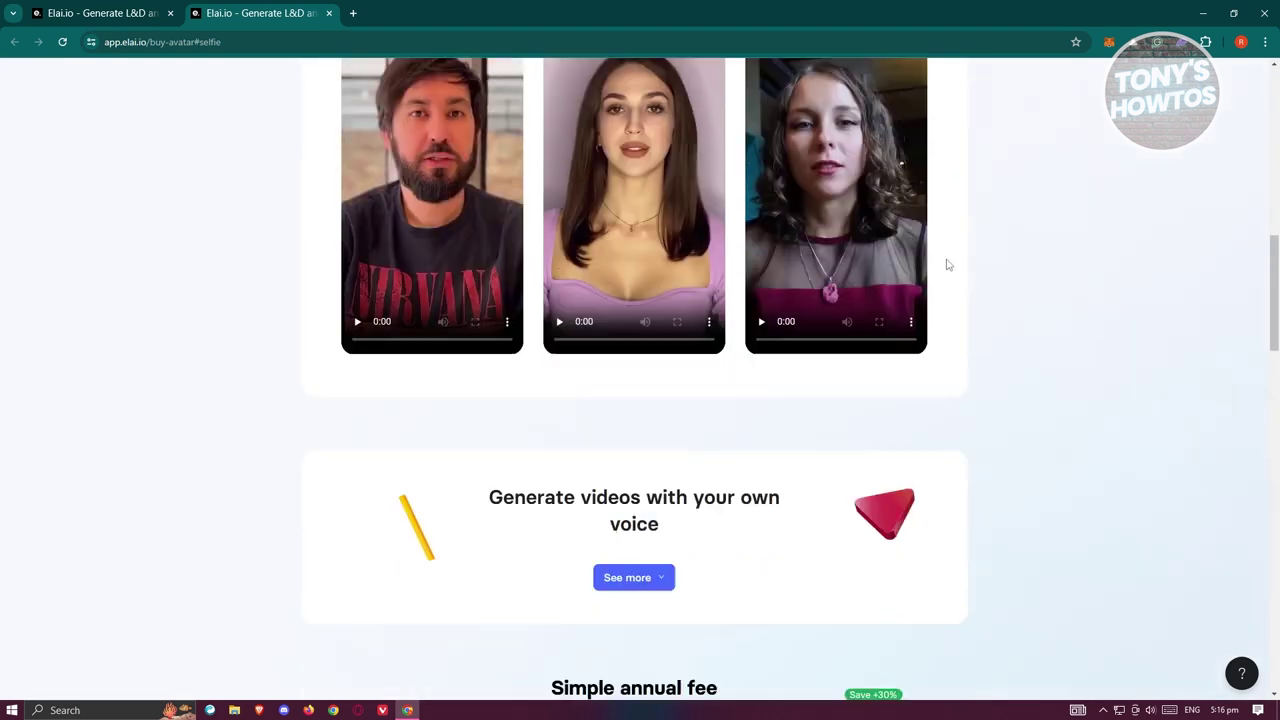
{"action": "scroll", "coordinate": [940, 258], "scroll_direction": "down", "scroll_amount": 2}
{"action": "scroll", "coordinate": [600, 250], "scroll_direction": "down", "scroll_amount": 2}
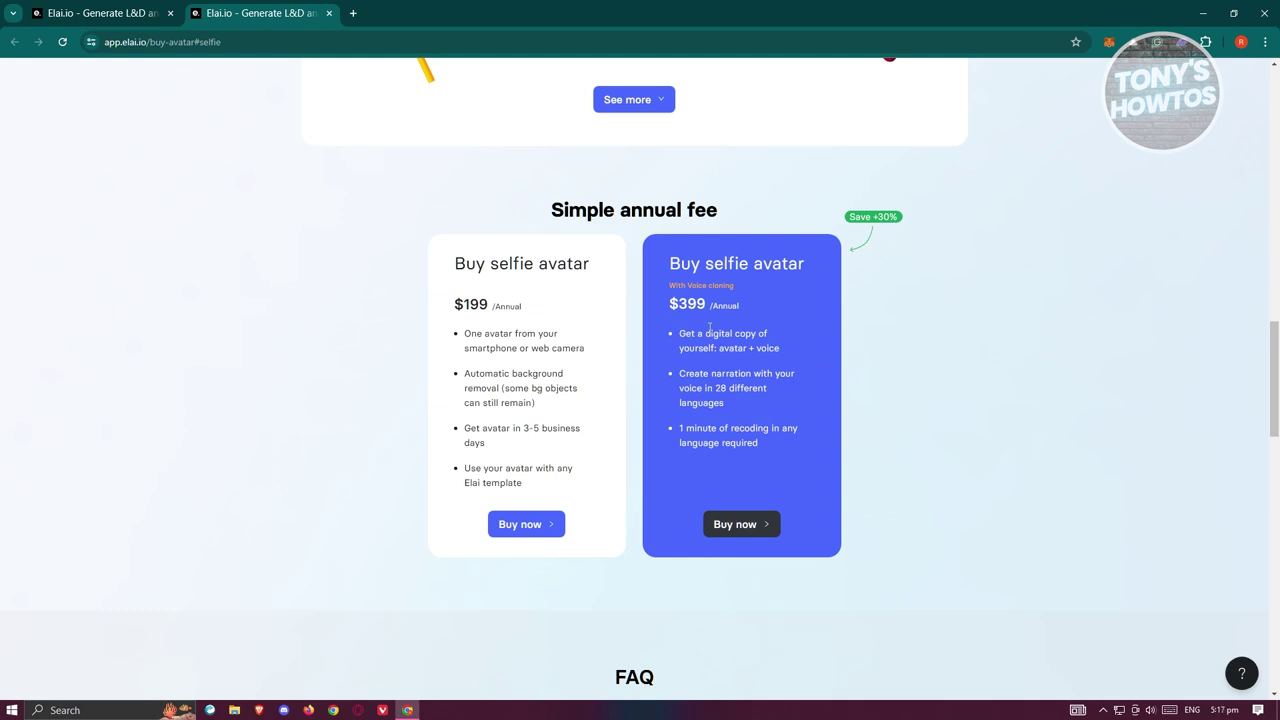
Close the avatar purchase page, browse the avatars library including a Premium label's plan availability, and view the deleted videos
{"action": "left_click", "coordinate": [329, 13]}
{"action": "left_click", "coordinate": [85, 265]}
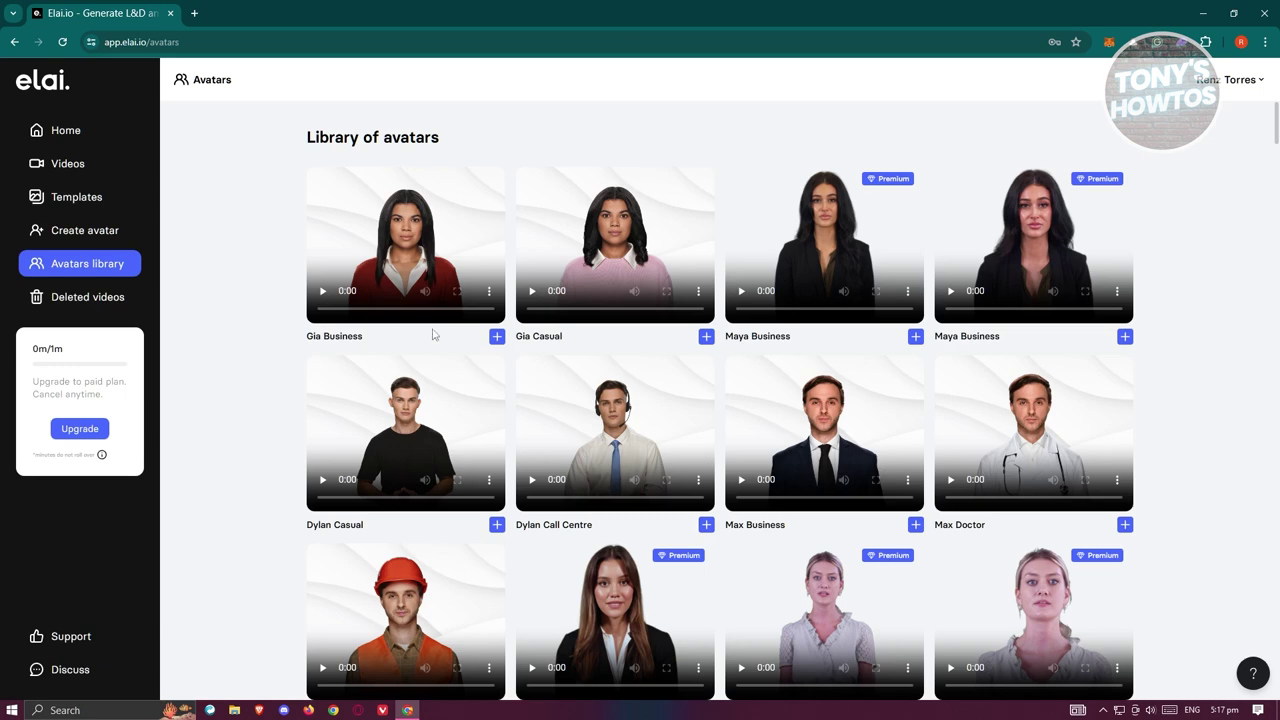
{"action": "scroll", "coordinate": [460, 374], "scroll_direction": "down", "scroll_amount": 2}
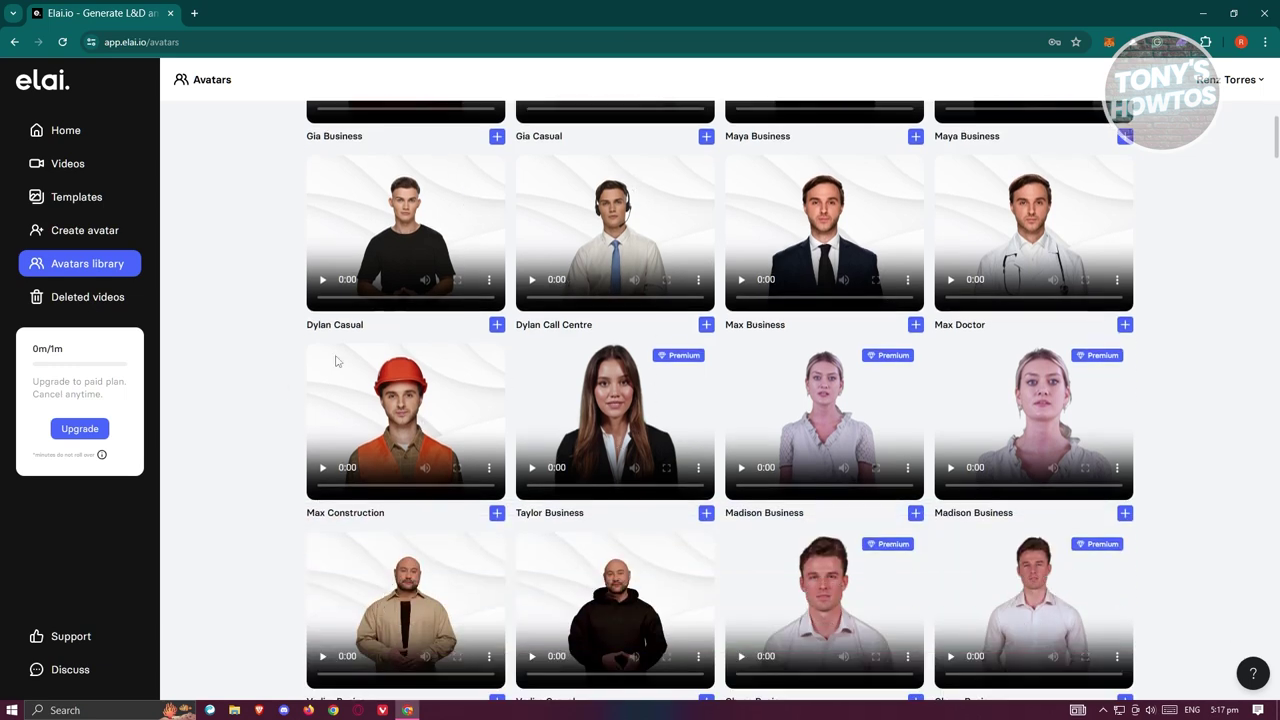
{"action": "scroll", "coordinate": [337, 362], "scroll_direction": "up", "scroll_amount": 1}
{"action": "scroll", "coordinate": [677, 343], "scroll_direction": "up", "scroll_amount": 1}
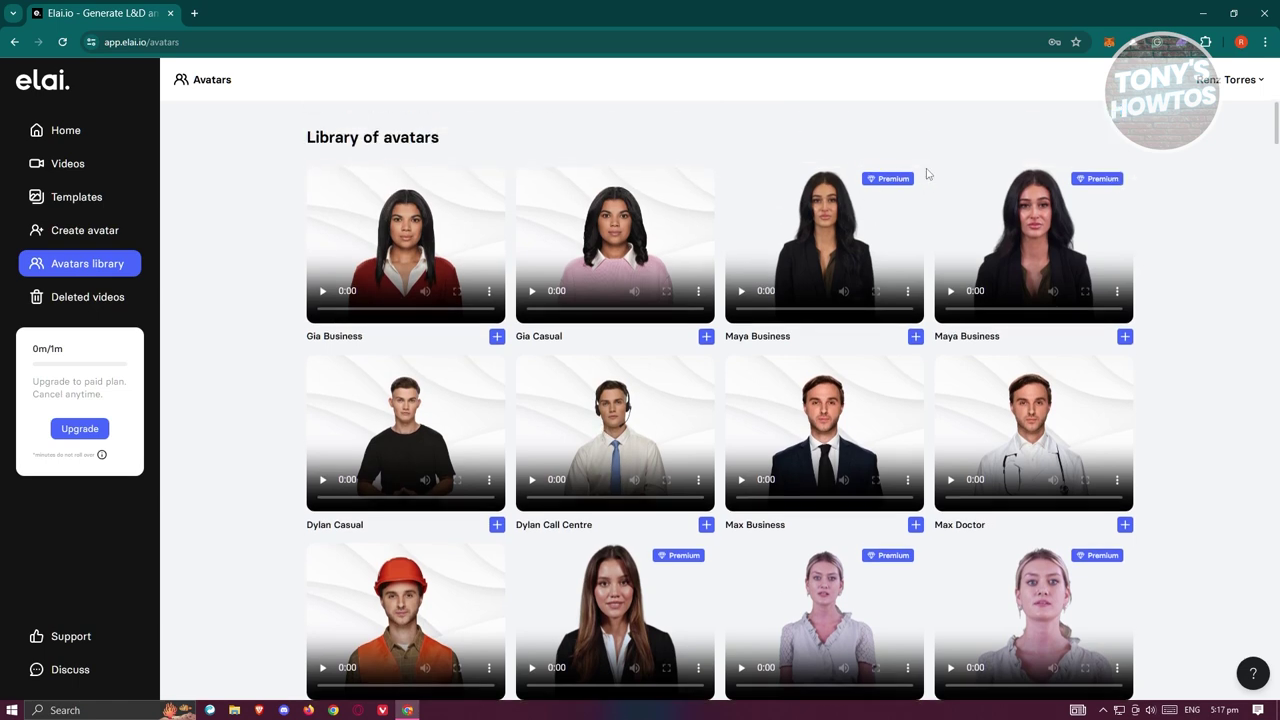
{"action": "mouse_move", "coordinate": [900, 179]}
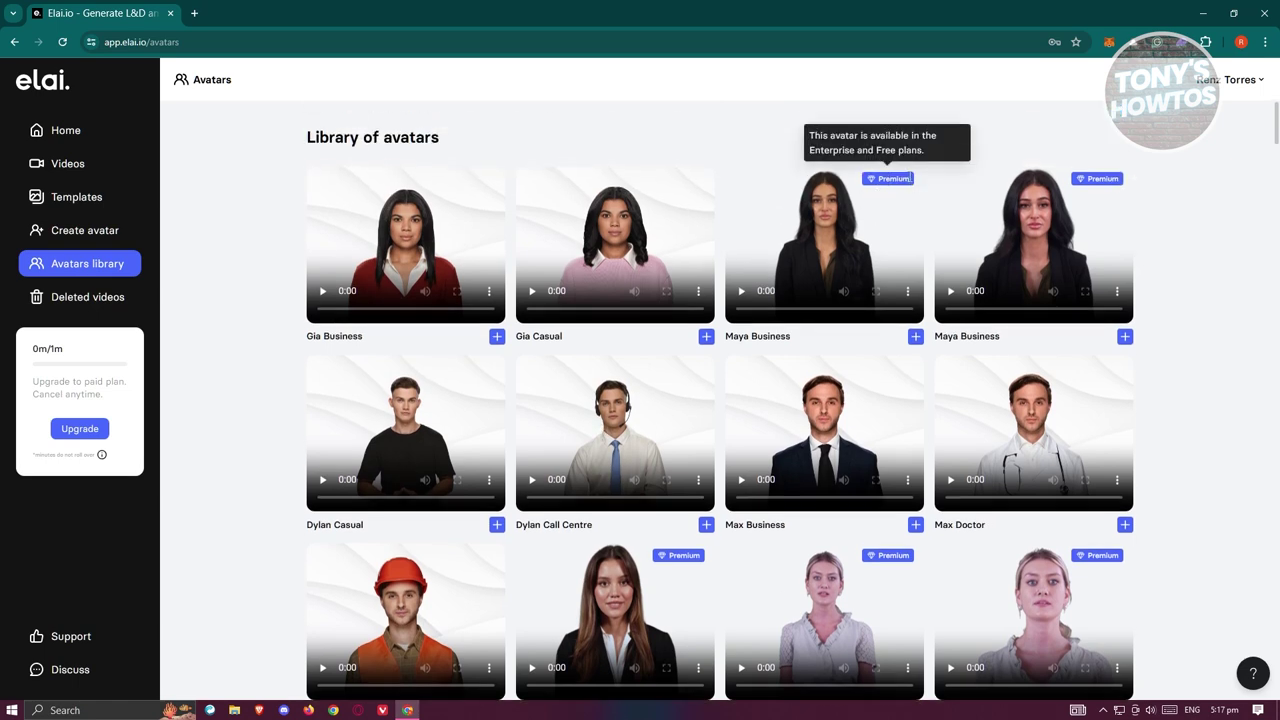
{"action": "scroll", "coordinate": [640, 258], "scroll_direction": "down", "scroll_amount": 5}
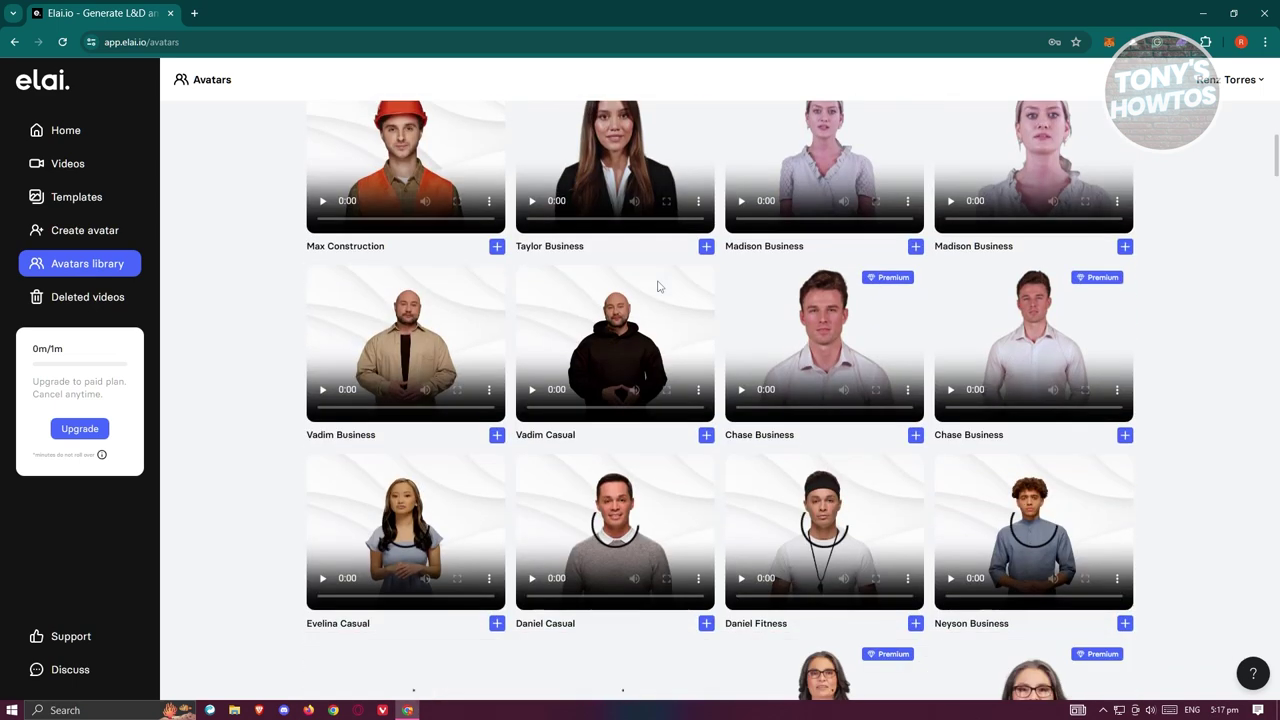
{"action": "scroll", "coordinate": [985, 413], "scroll_direction": "down", "scroll_amount": 2}
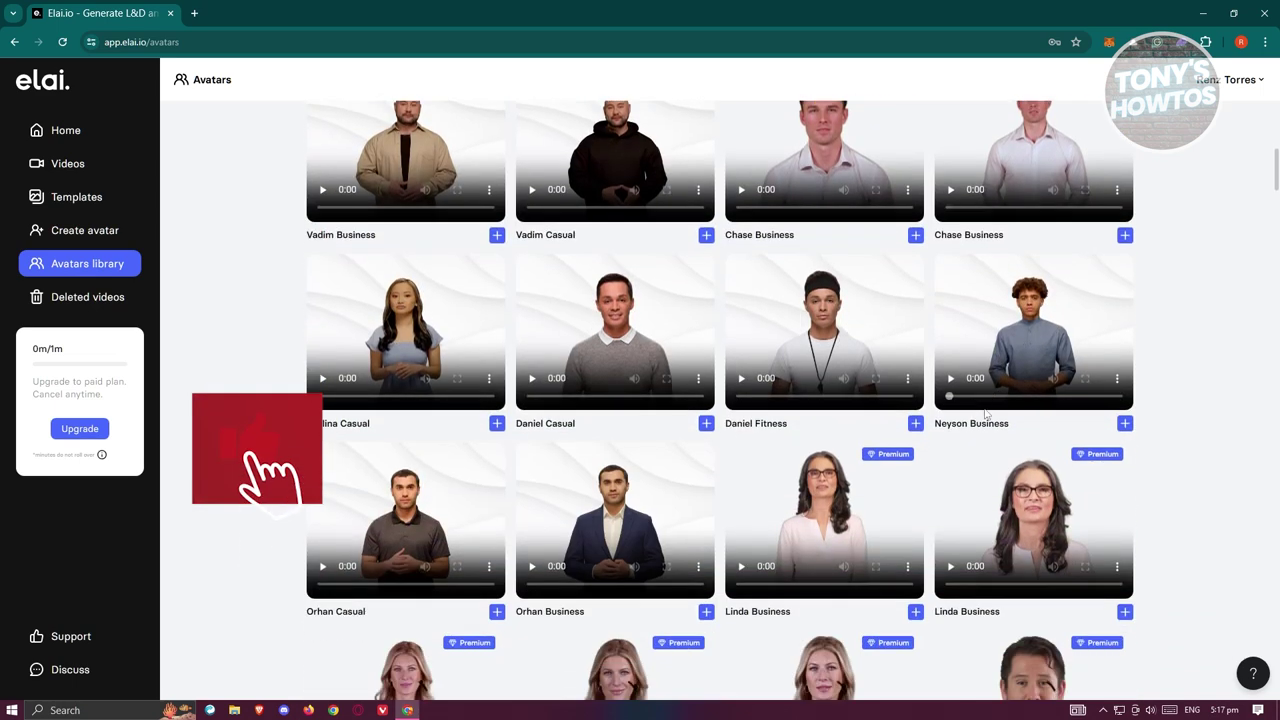
{"action": "left_click", "coordinate": [88, 306]}
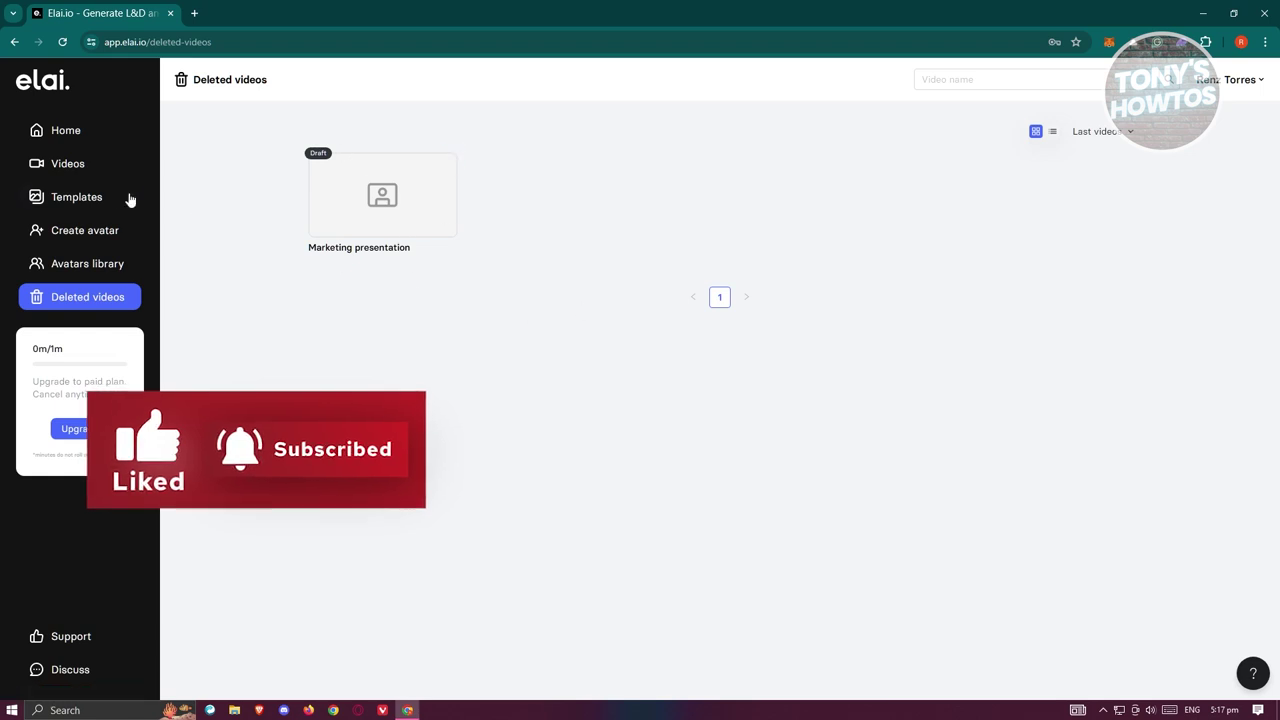
Look through the template designs and create a new template from the Information security training design
{"action": "left_click", "coordinate": [86, 205]}
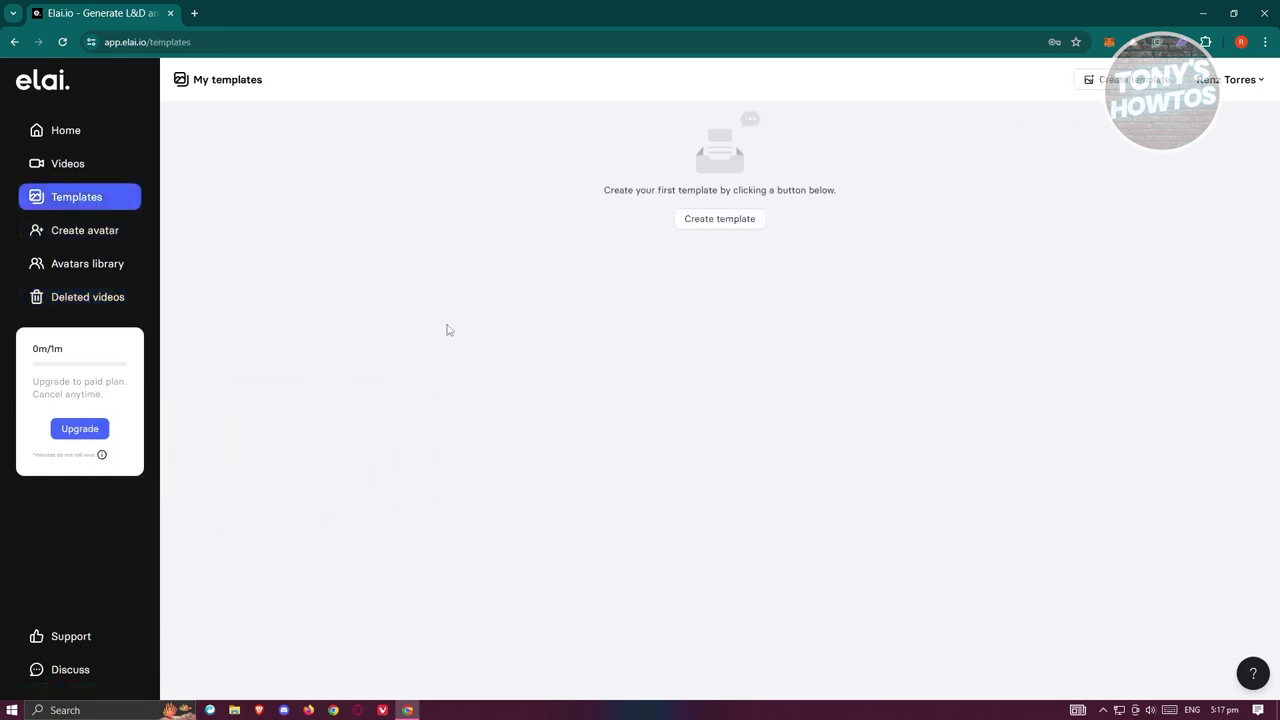
{"action": "left_click", "coordinate": [735, 222]}
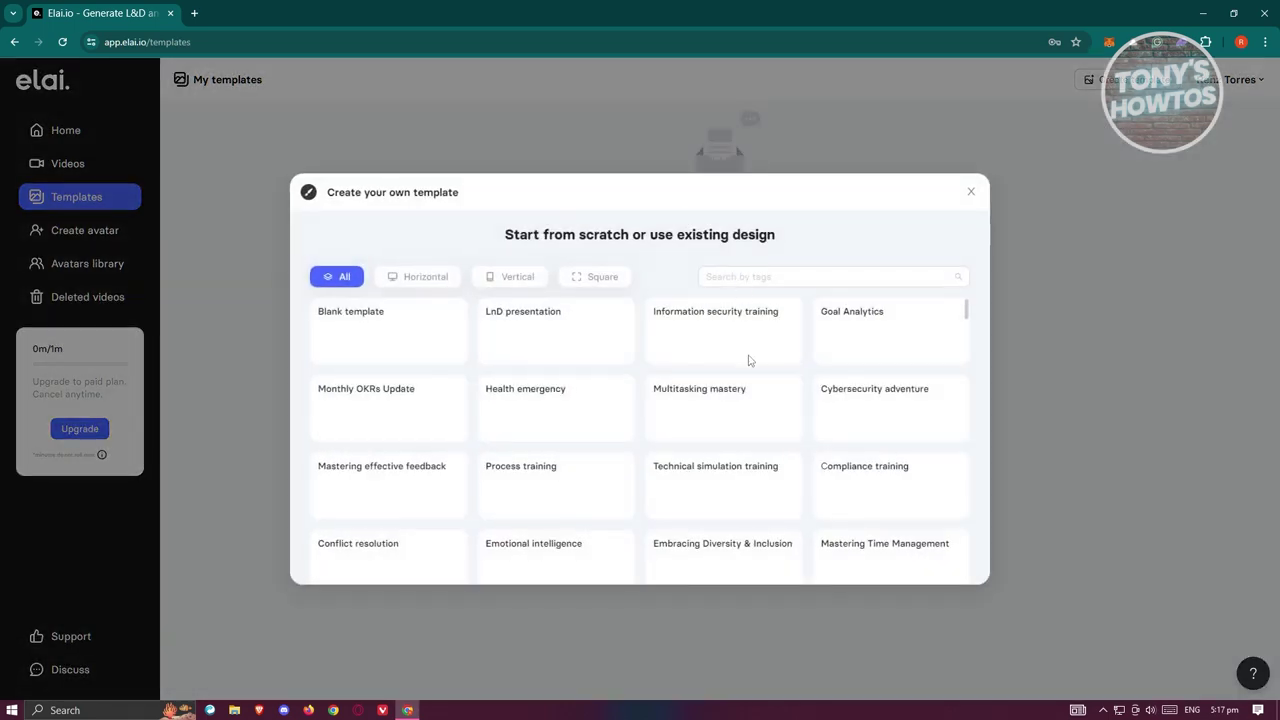
{"action": "scroll", "coordinate": [555, 357], "scroll_direction": "down", "scroll_amount": 3}
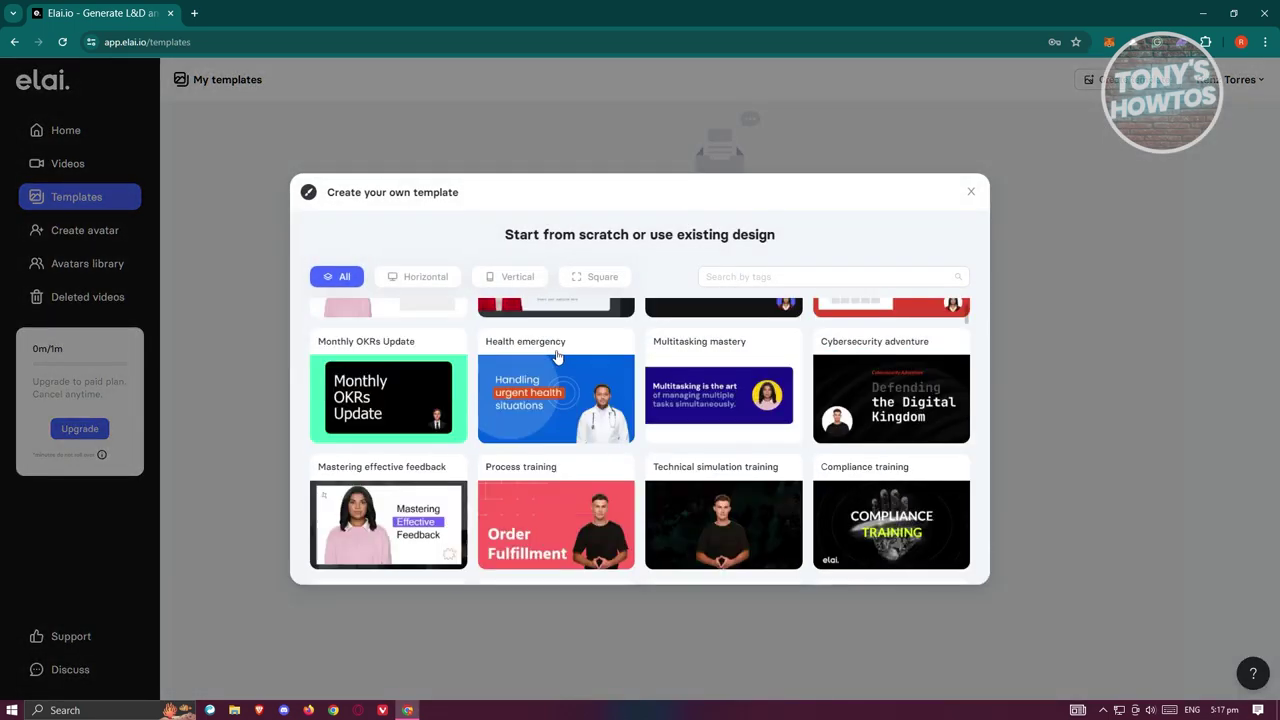
{"action": "scroll", "coordinate": [612, 407], "scroll_direction": "down", "scroll_amount": 2}
{"action": "scroll", "coordinate": [480, 400], "scroll_direction": "up", "scroll_amount": 5}
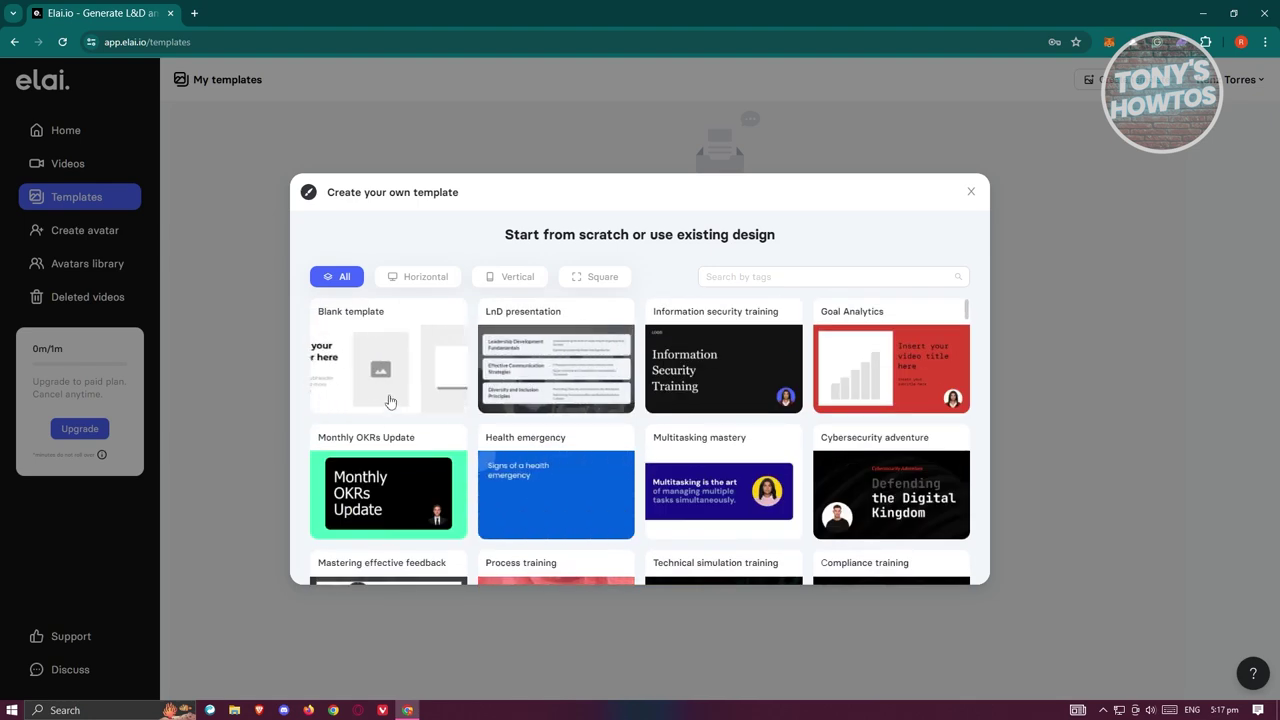
{"action": "left_click", "coordinate": [712, 348]}
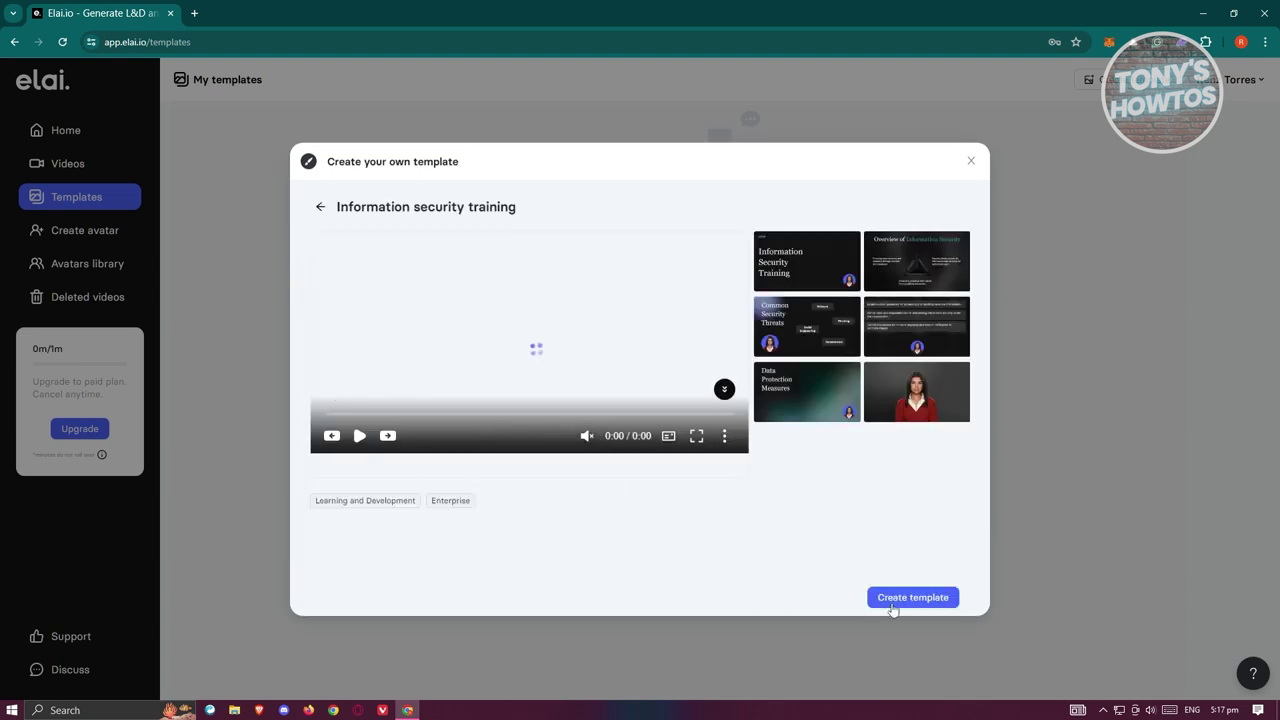
{"action": "left_click", "coordinate": [927, 600]}
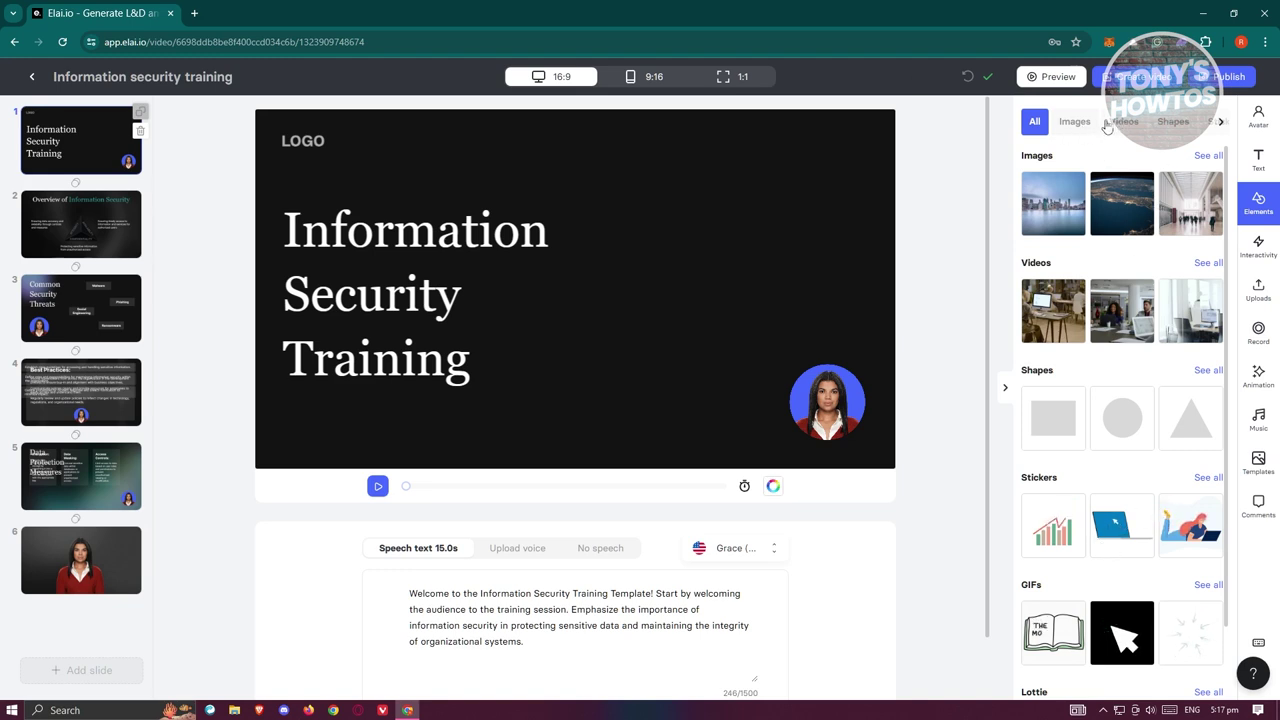
Browse the image elements and add a square shape to the first slide, beside the title text
{"action": "left_click", "coordinate": [1076, 136]}
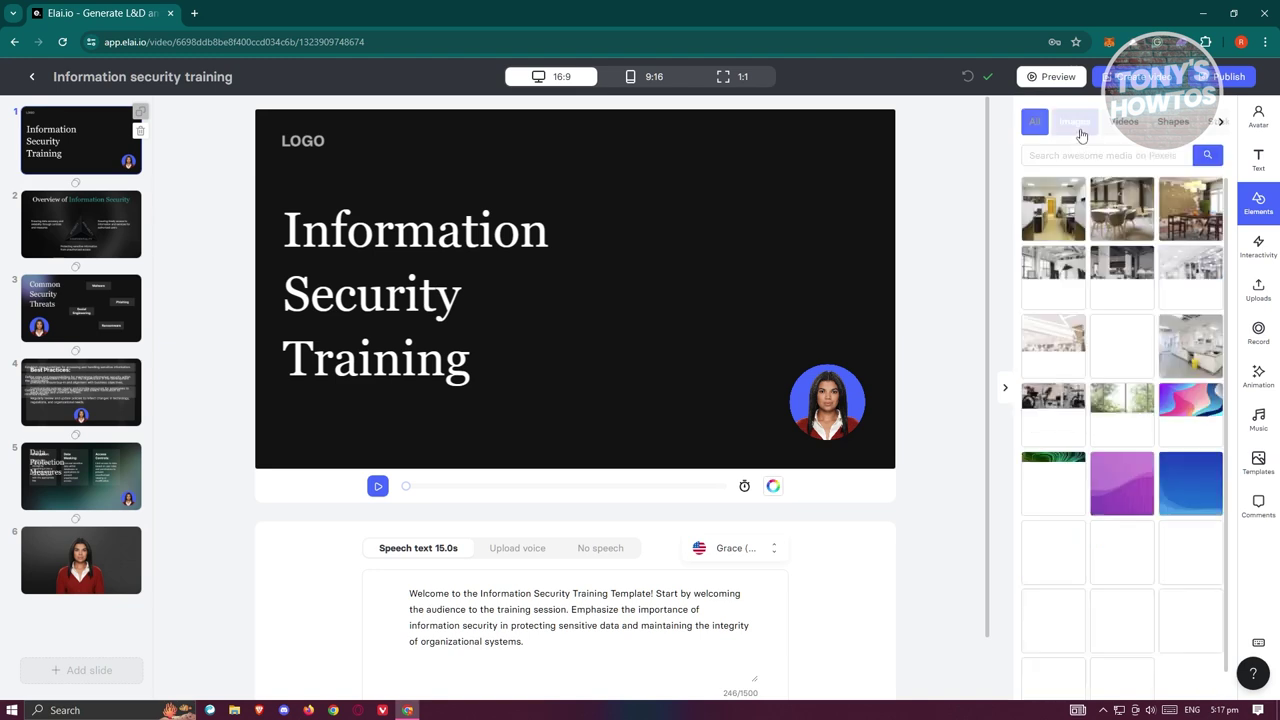
{"action": "left_click", "coordinate": [1175, 124]}
{"action": "left_click_drag", "start_coordinate": [1093, 198], "coordinate": [707, 455]}
{"action": "left_click_drag", "start_coordinate": [1047, 199], "coordinate": [689, 267]}
{"action": "left_click_drag", "start_coordinate": [1053, 177], "coordinate": [769, 234]}
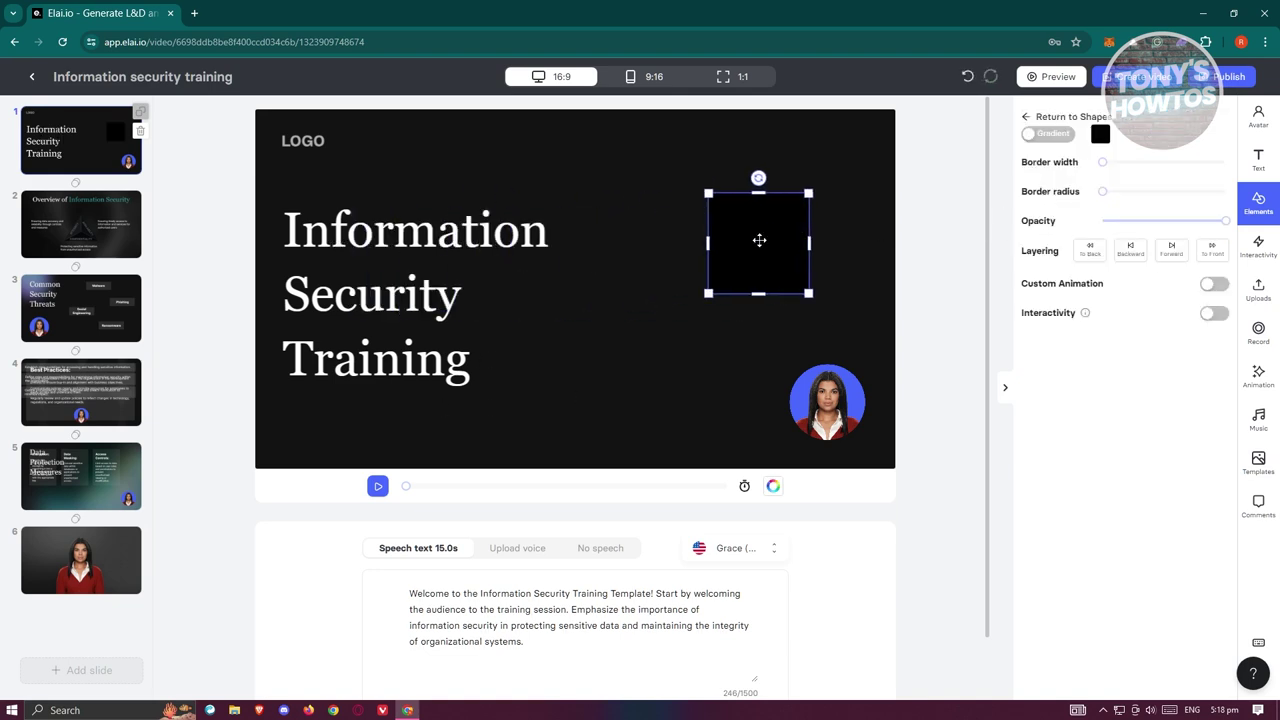
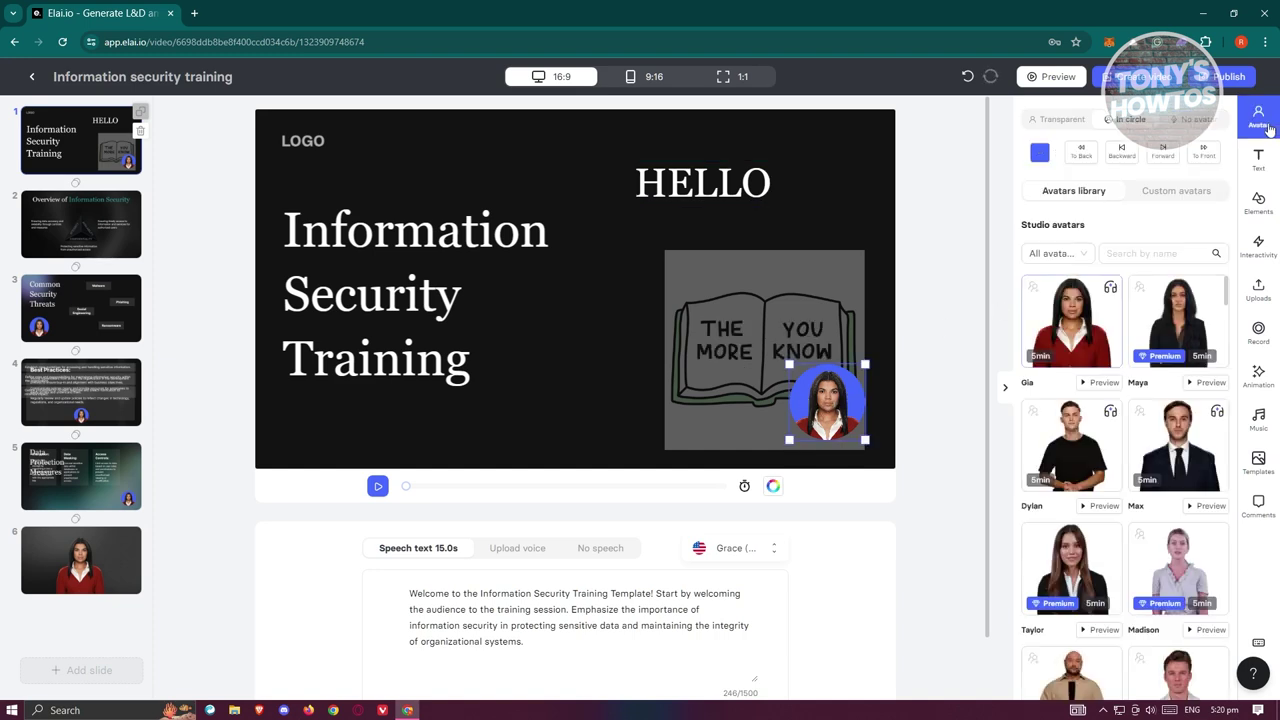
Set the first slide's avatar to Dylan in the Casual look and try to apply it to all slides
{"action": "left_click", "coordinate": [1072, 450]}
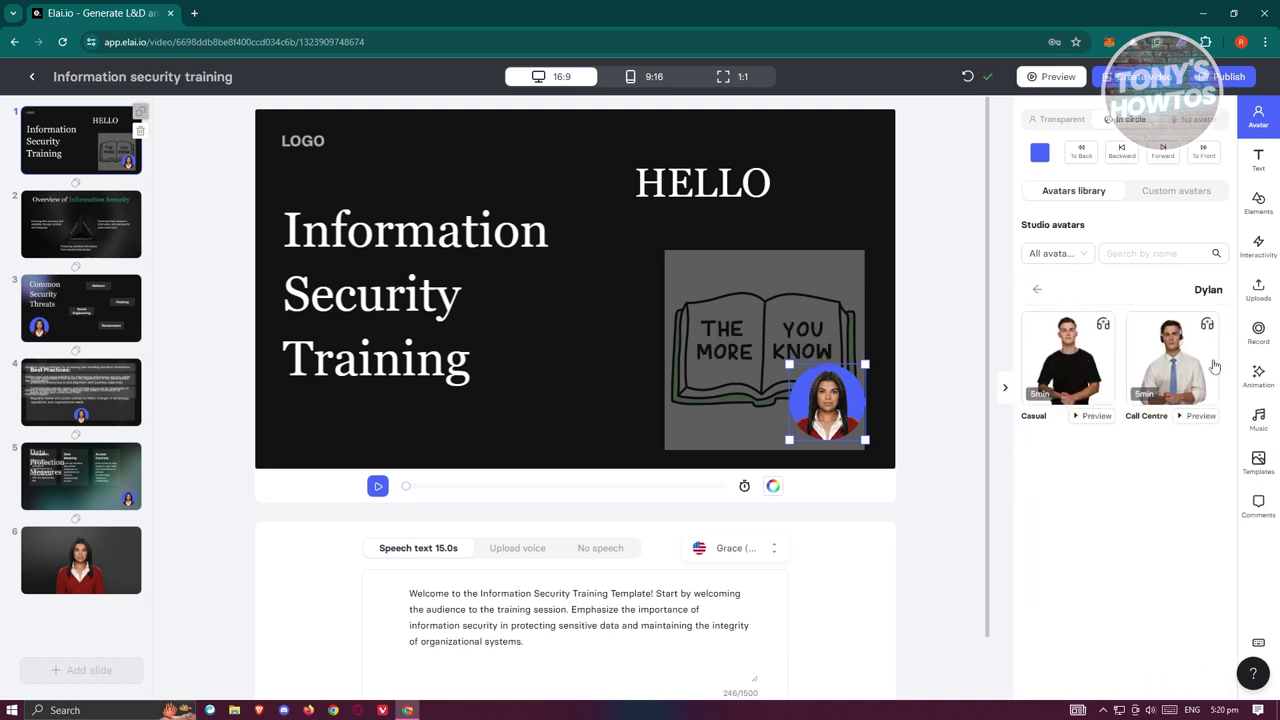
{"action": "left_click", "coordinate": [1067, 363]}
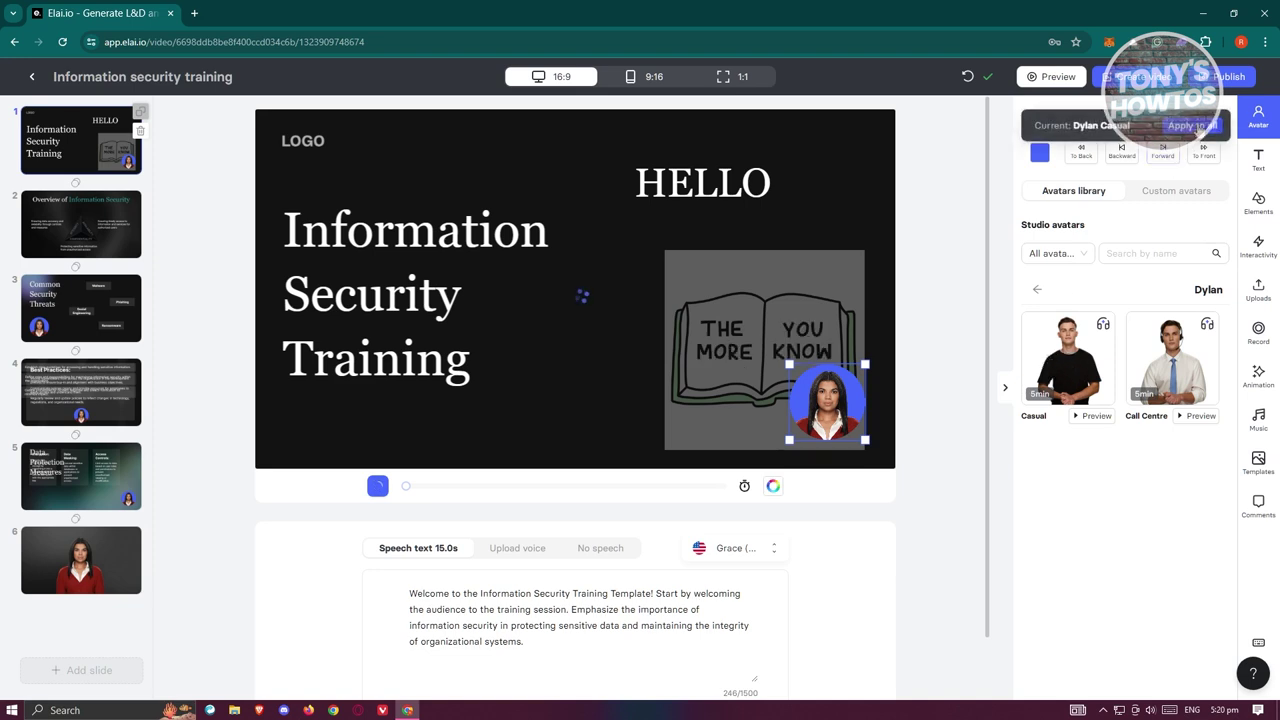
{"action": "left_click", "coordinate": [1192, 125]}
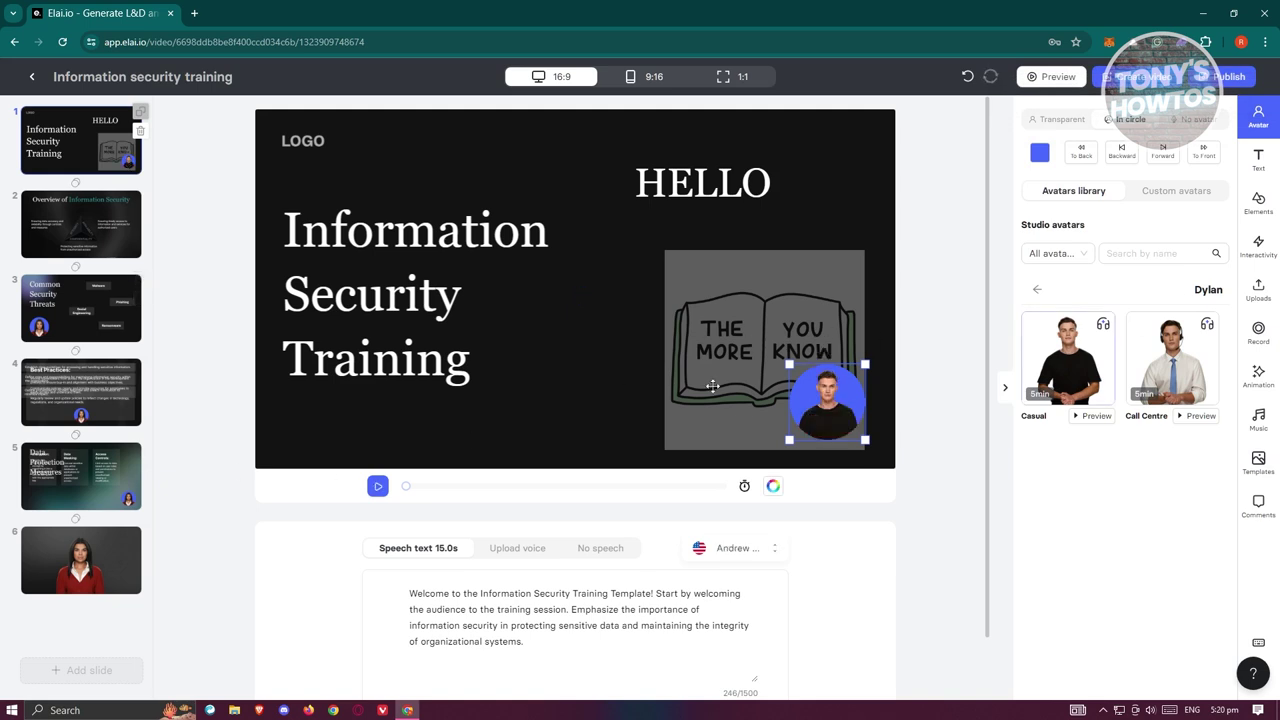
Replace the avatar on the Common Security Threats slide with Dylan Casual
{"action": "left_click", "coordinate": [128, 318]}
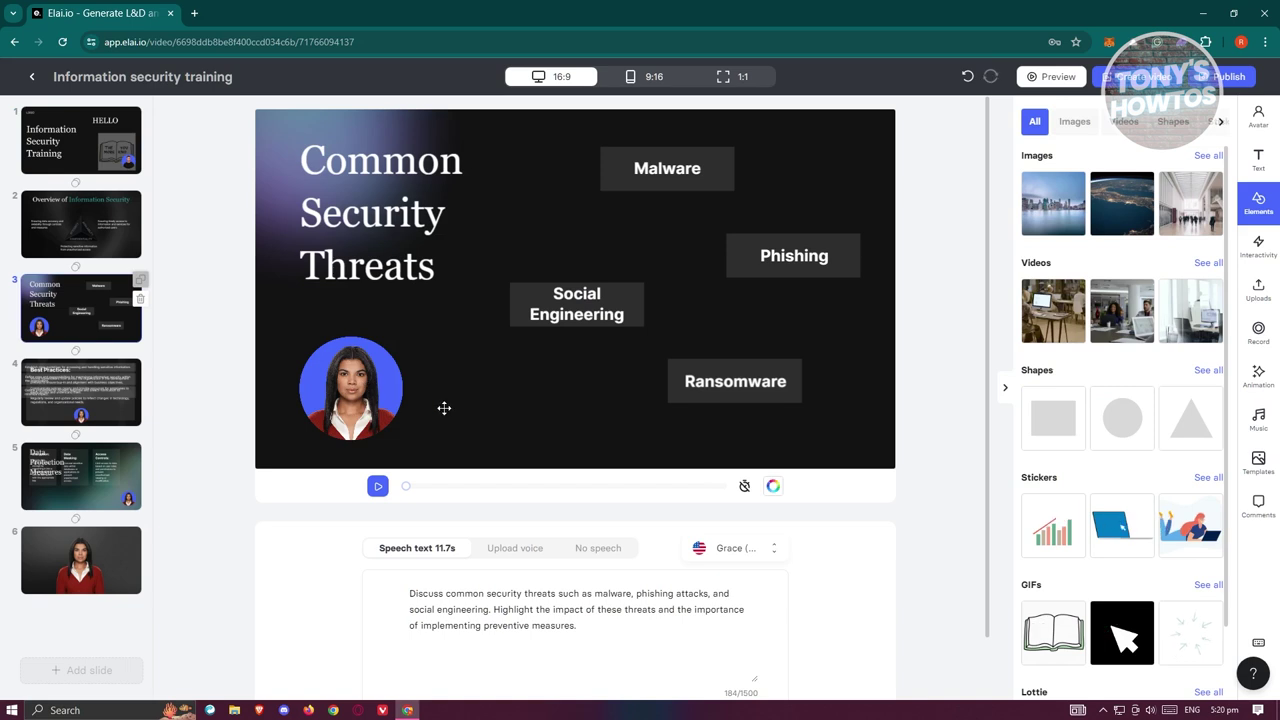
{"action": "left_click", "coordinate": [365, 380]}
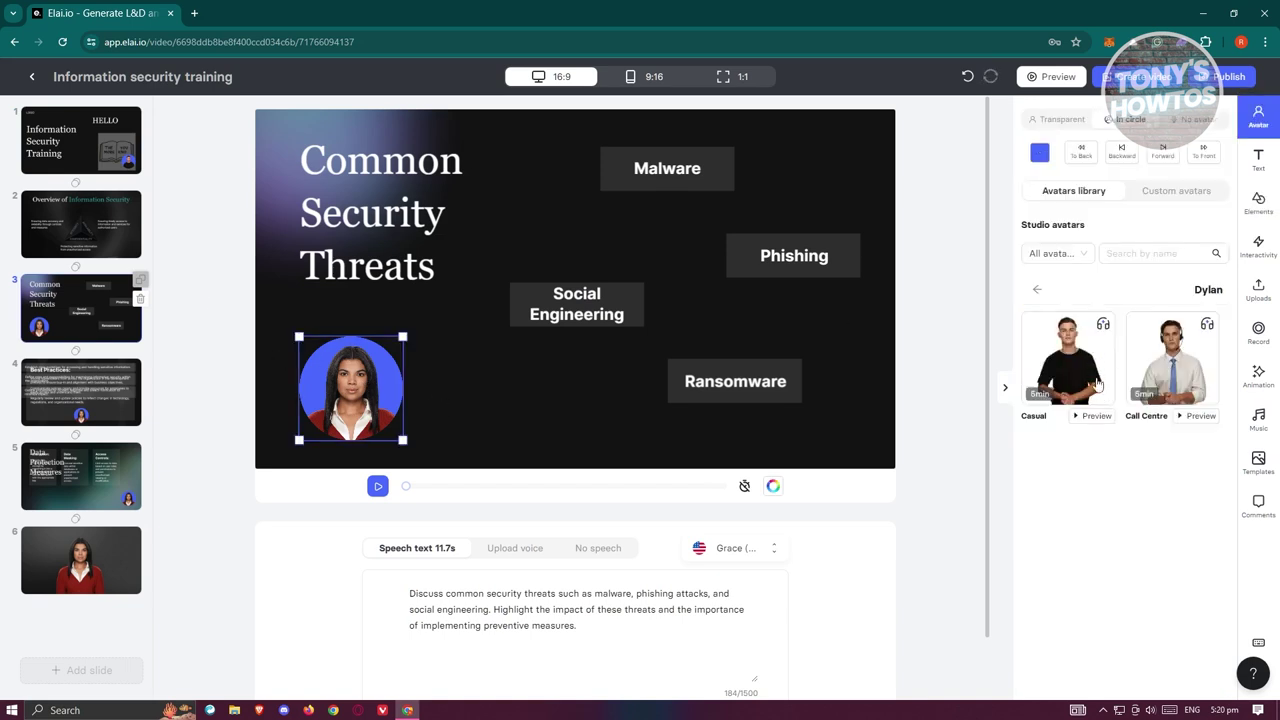
{"action": "left_click", "coordinate": [1067, 330]}
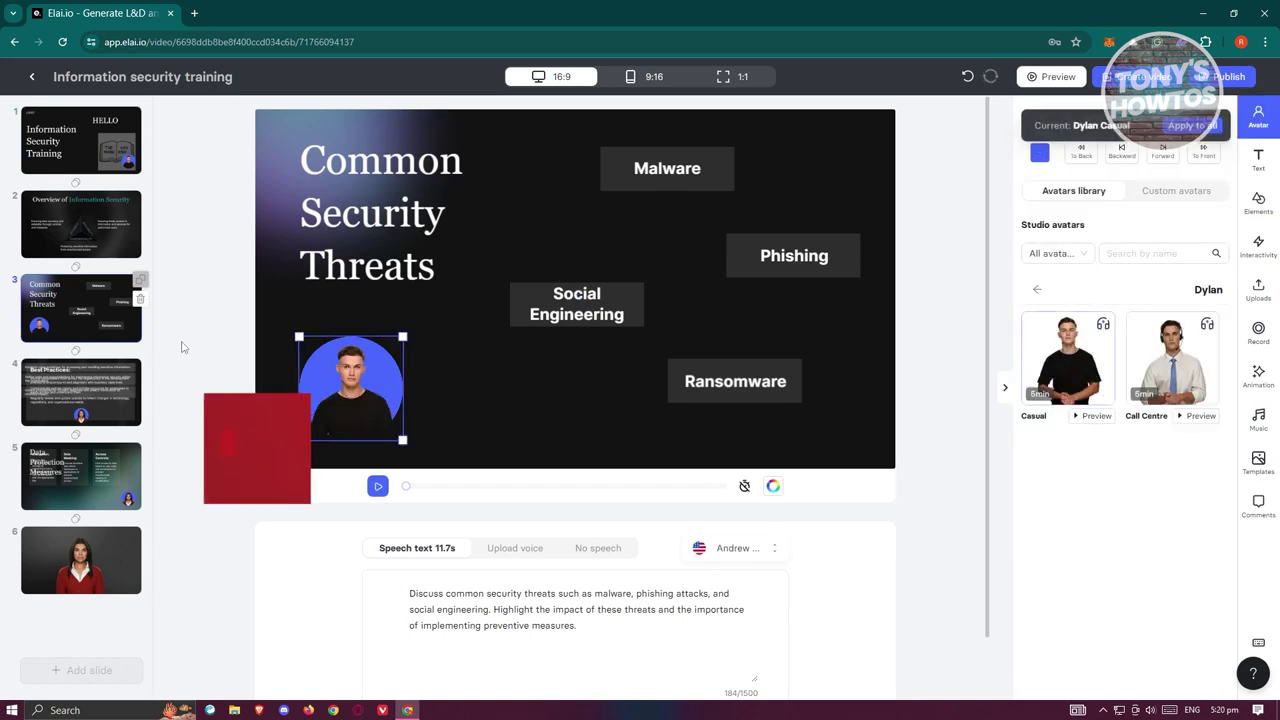
Try the other display styles on the first slide's avatar and return it to In circle
{"action": "left_click", "coordinate": [40, 148]}
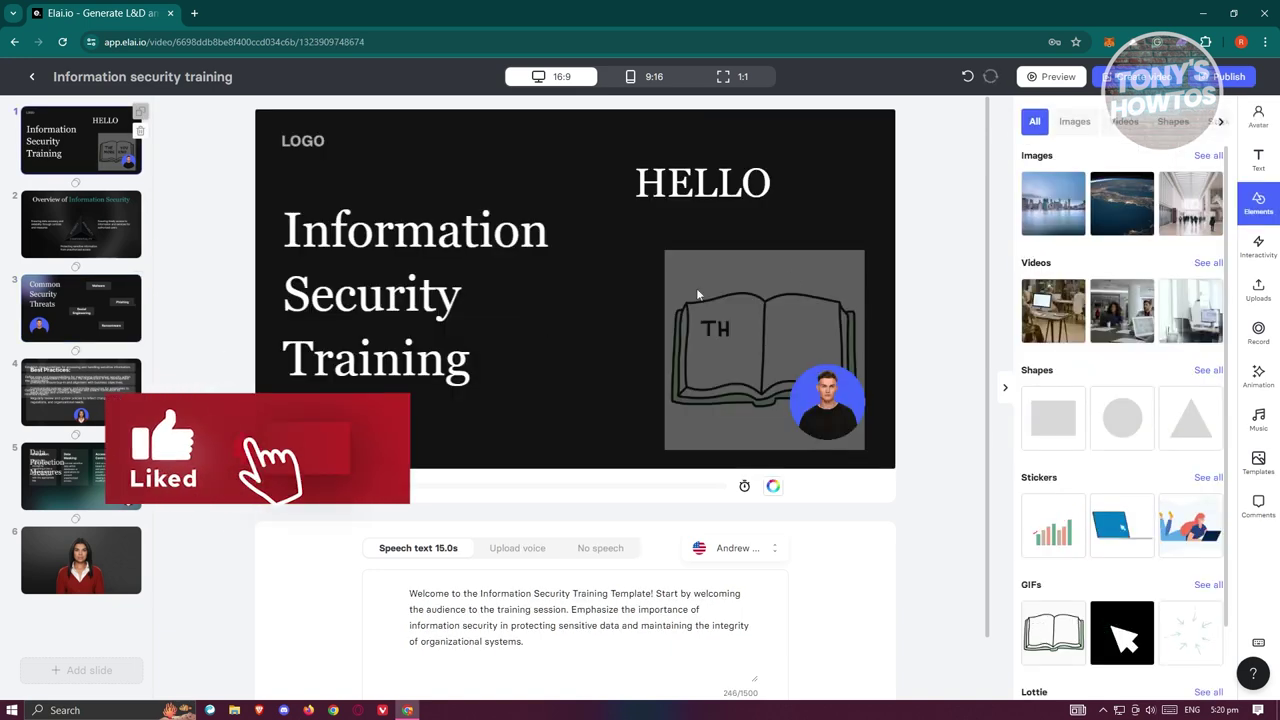
{"action": "left_click", "coordinate": [828, 405]}
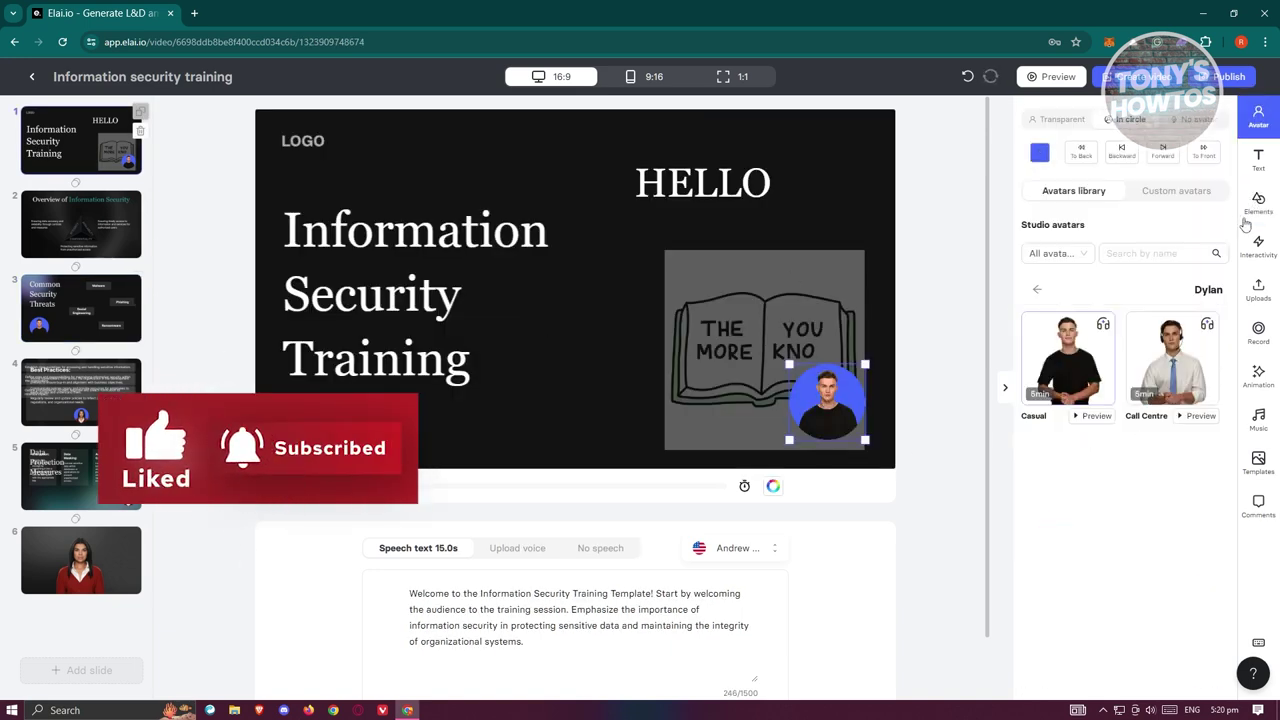
{"action": "left_click", "coordinate": [1140, 124]}
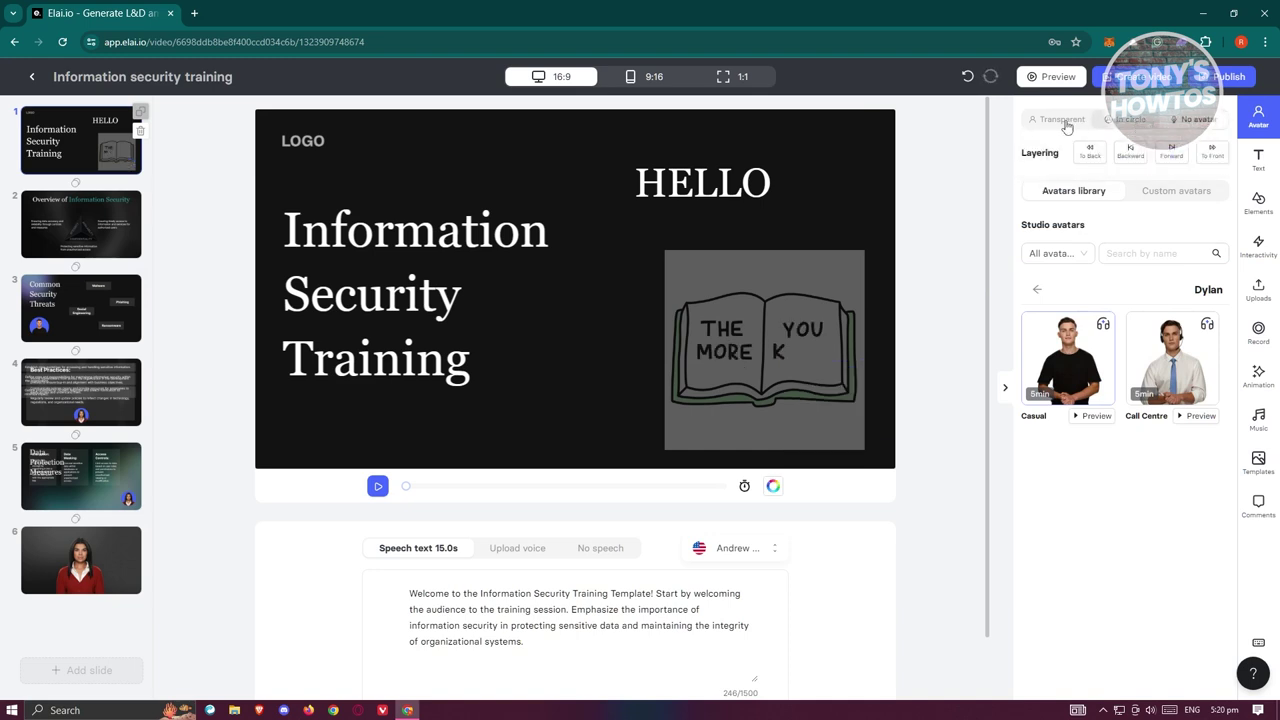
{"action": "left_click", "coordinate": [1066, 126]}
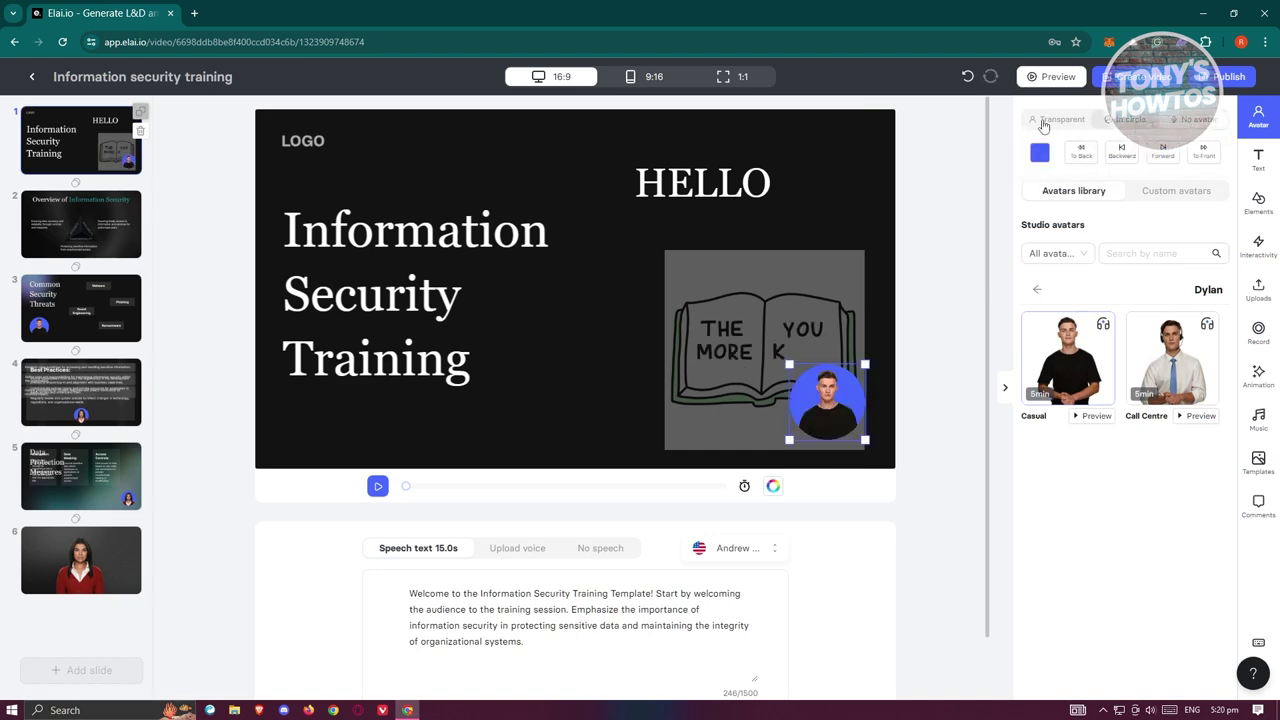
{"action": "left_click", "coordinate": [1126, 120]}
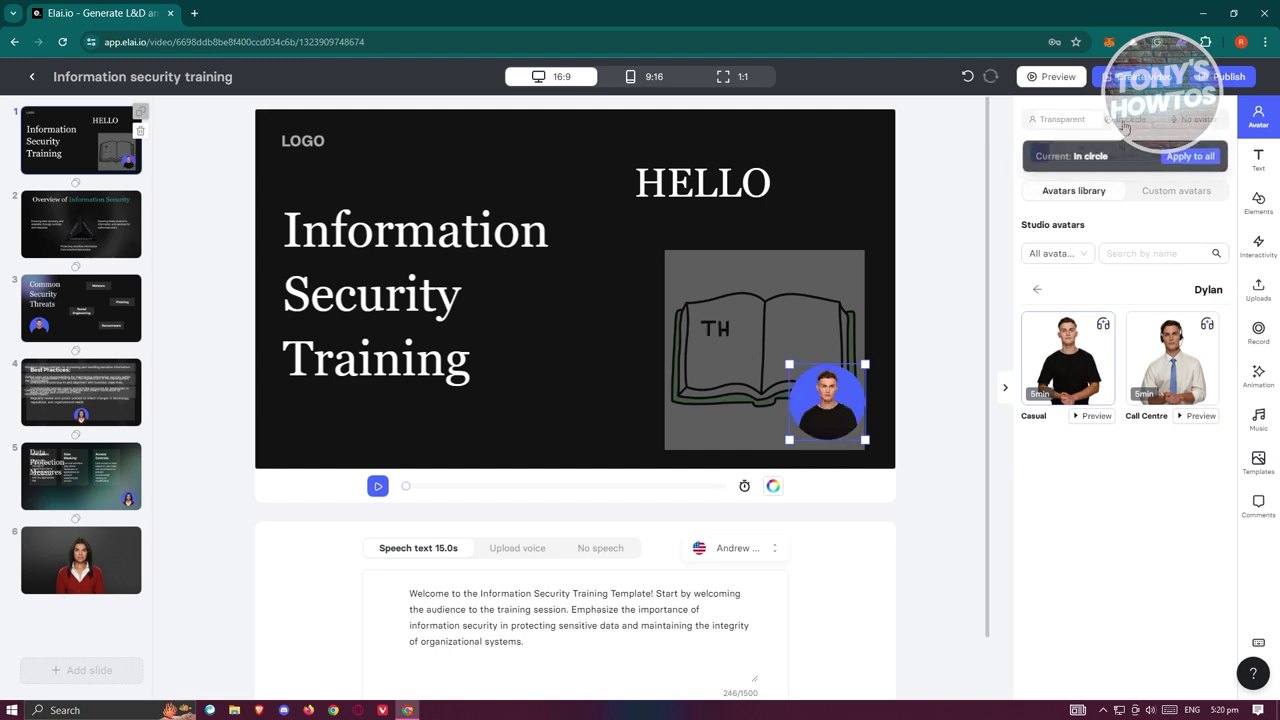
{"action": "left_click", "coordinate": [1083, 256]}
{"action": "left_click", "coordinate": [1138, 253]}
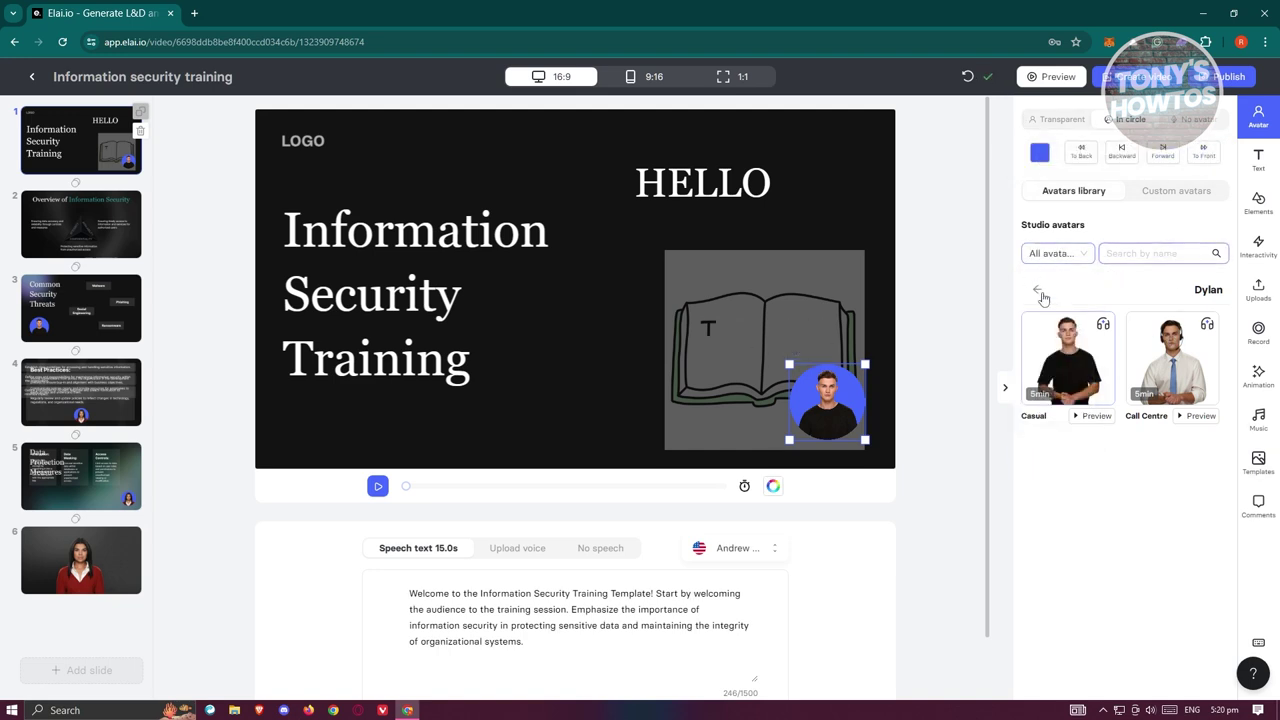
Look over the interactive questions and buttons, and open the file selection for uploading media without choosing a file
{"action": "left_click", "coordinate": [1258, 245]}
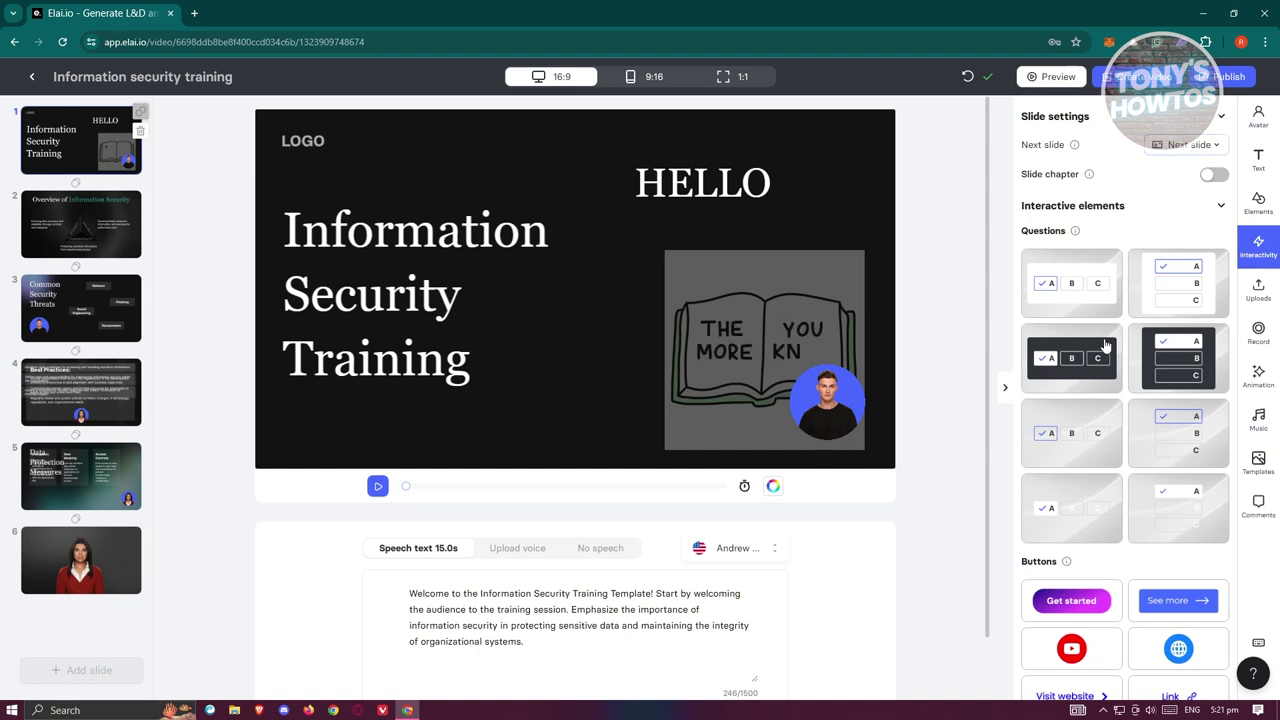
{"action": "scroll", "coordinate": [1105, 345], "scroll_direction": "down", "scroll_amount": 2}
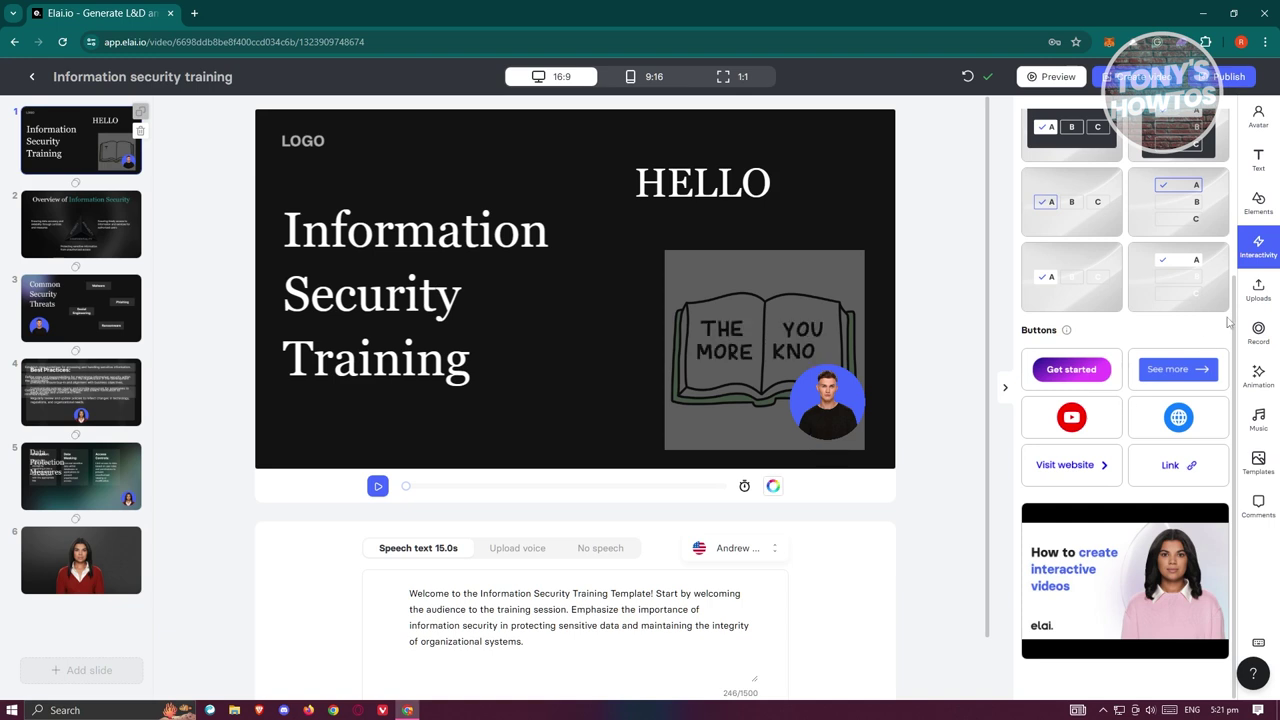
{"action": "left_click", "coordinate": [1262, 292]}
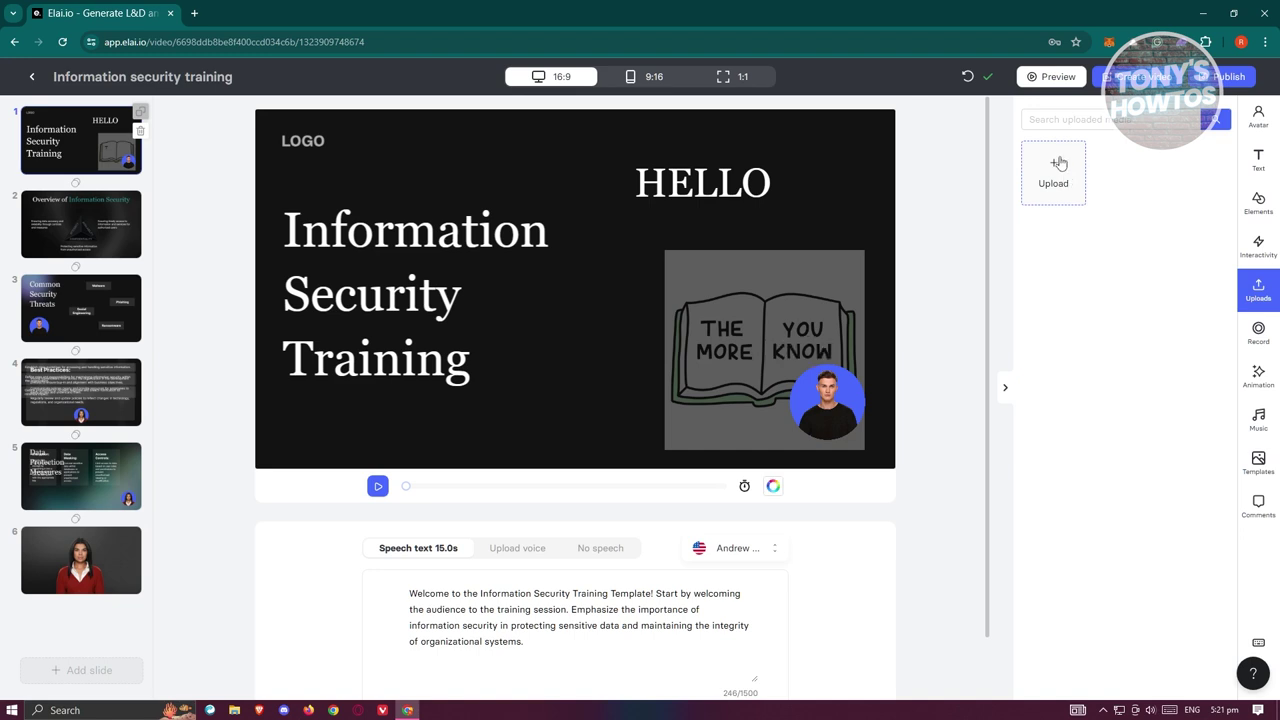
{"action": "left_click", "coordinate": [1060, 163]}
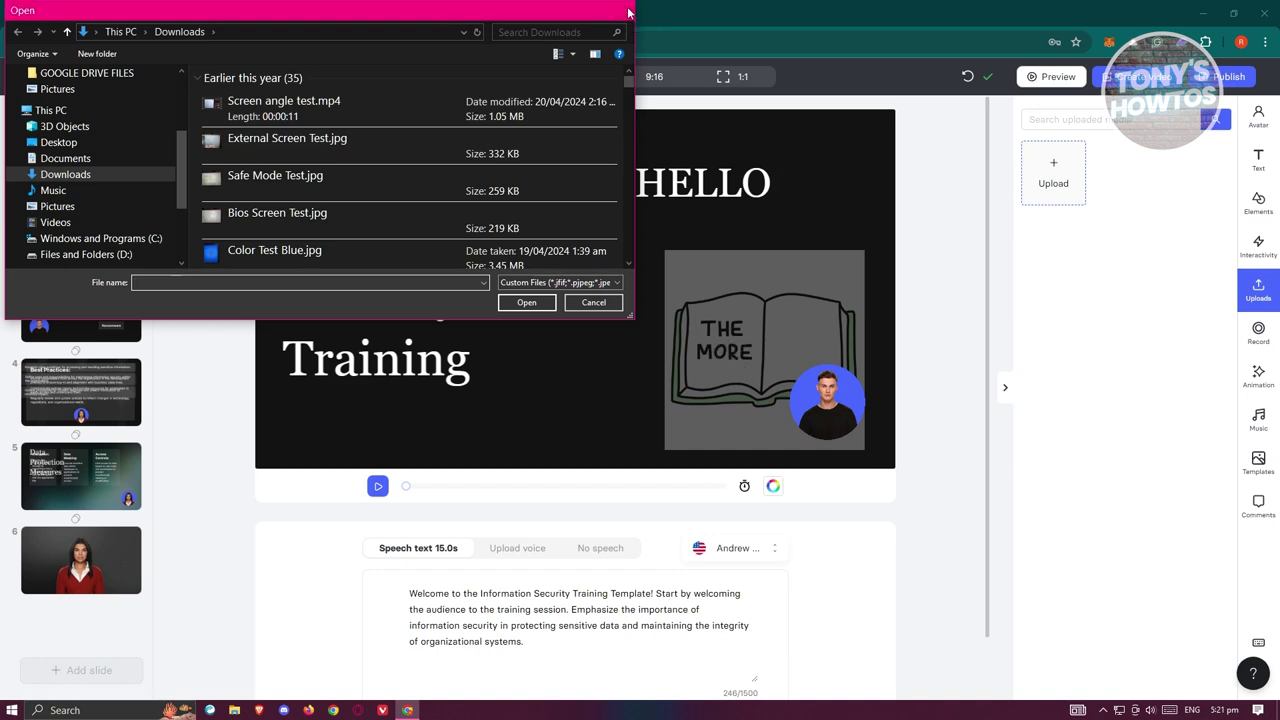
{"action": "left_click", "coordinate": [625, 11]}
Start a screen recording to view the tab and window sharing choices, and cancel without sharing
{"action": "left_click", "coordinate": [1255, 337]}
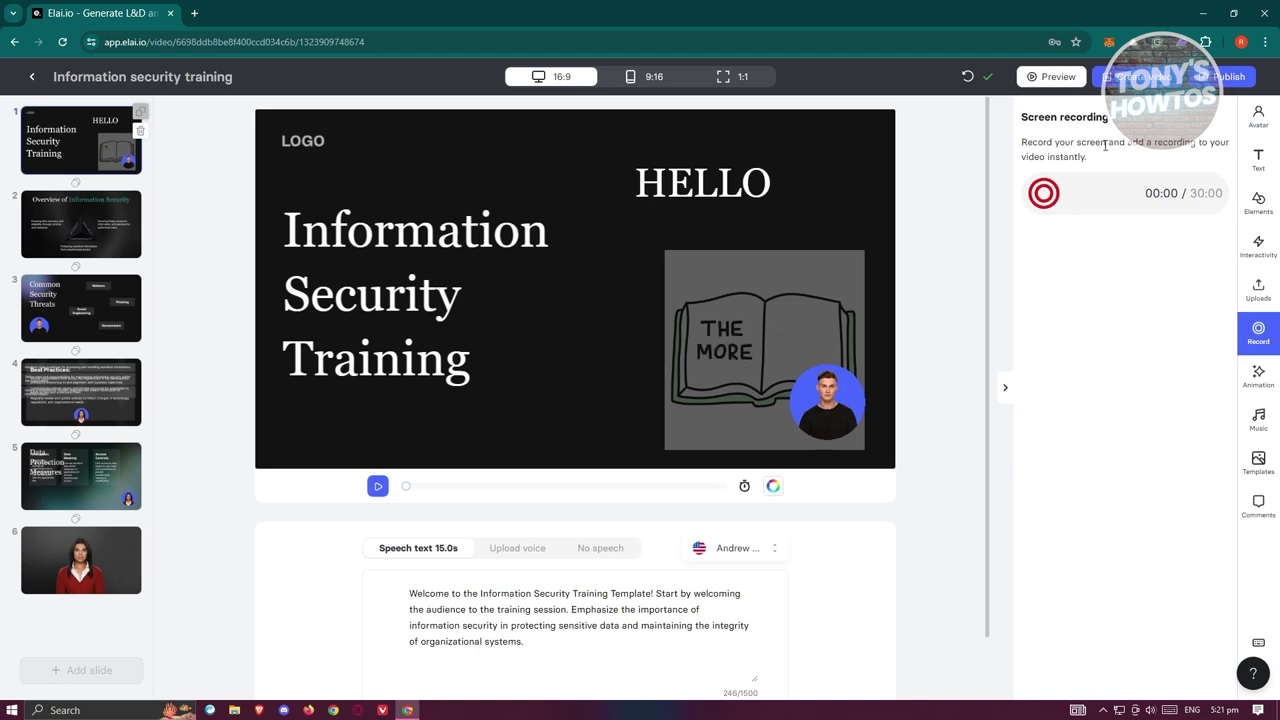
{"action": "left_click", "coordinate": [1043, 194]}
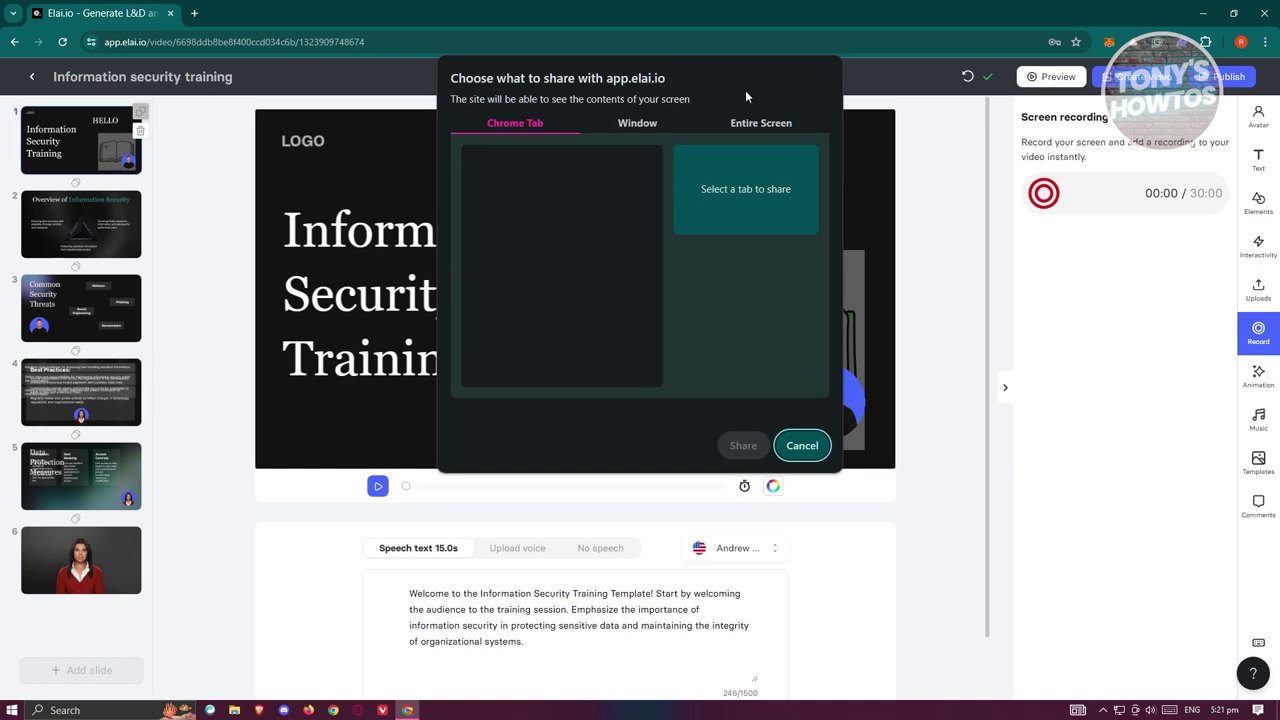
{"action": "left_click", "coordinate": [640, 123]}
{"action": "left_click", "coordinate": [804, 449]}
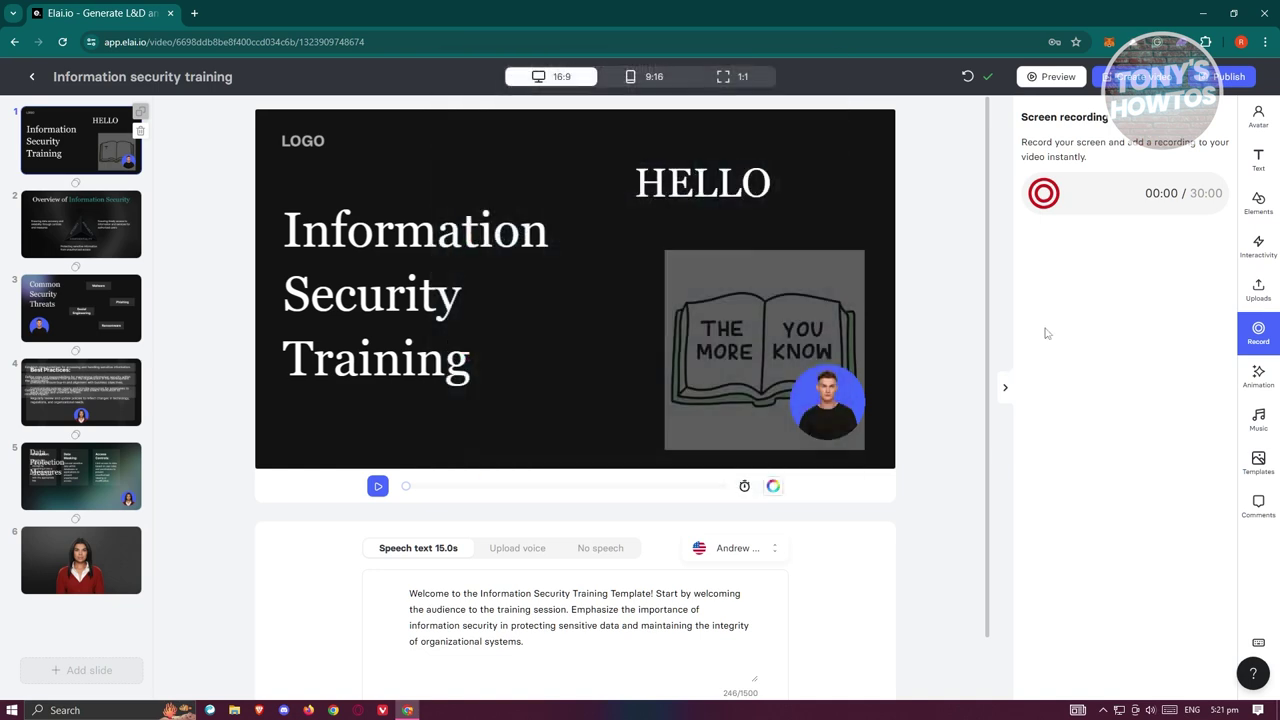
Look over the first slide's enter and exit animations and the music settings, stock tracks and upload option
{"action": "left_click", "coordinate": [1256, 388]}
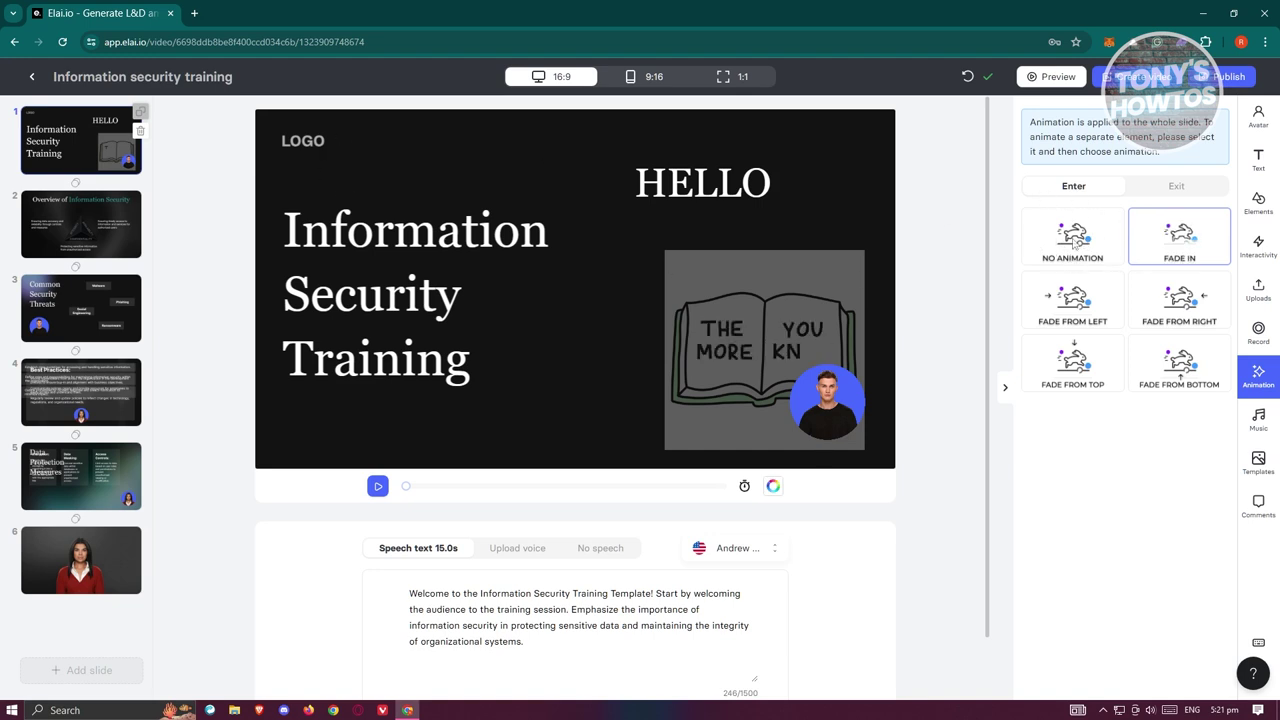
{"action": "left_click", "coordinate": [1178, 187]}
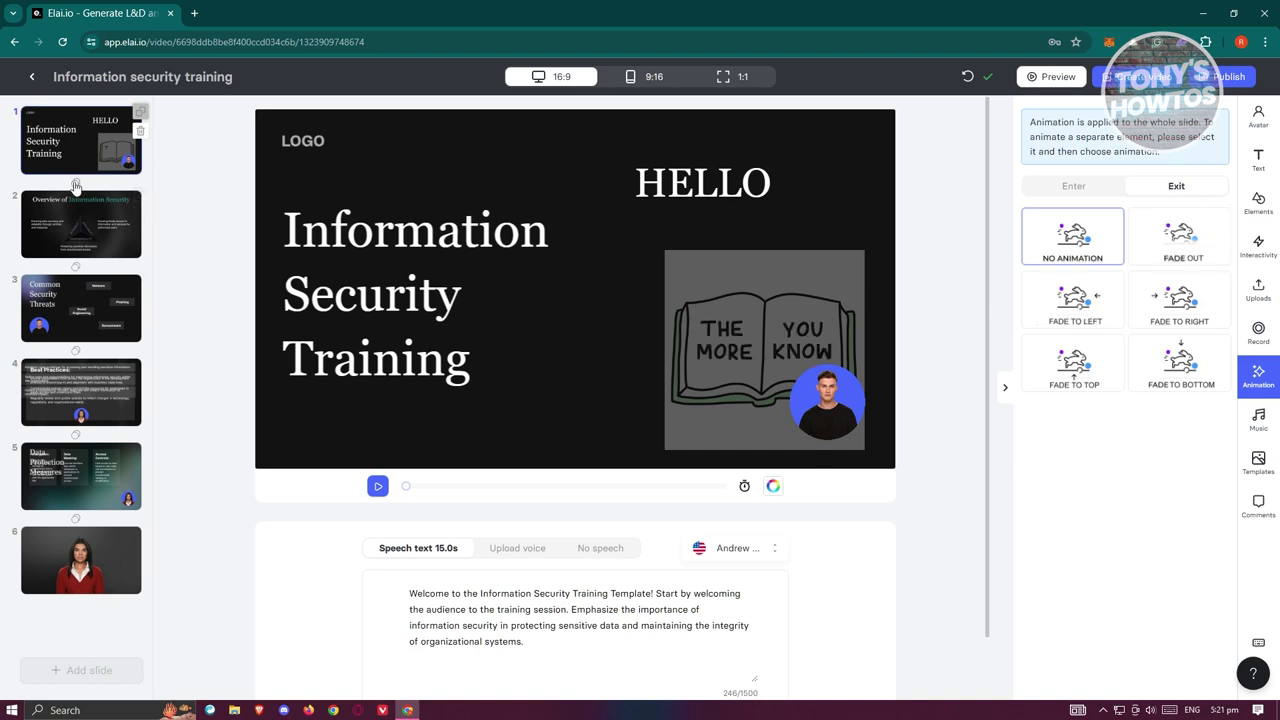
{"action": "left_click", "coordinate": [1265, 434]}
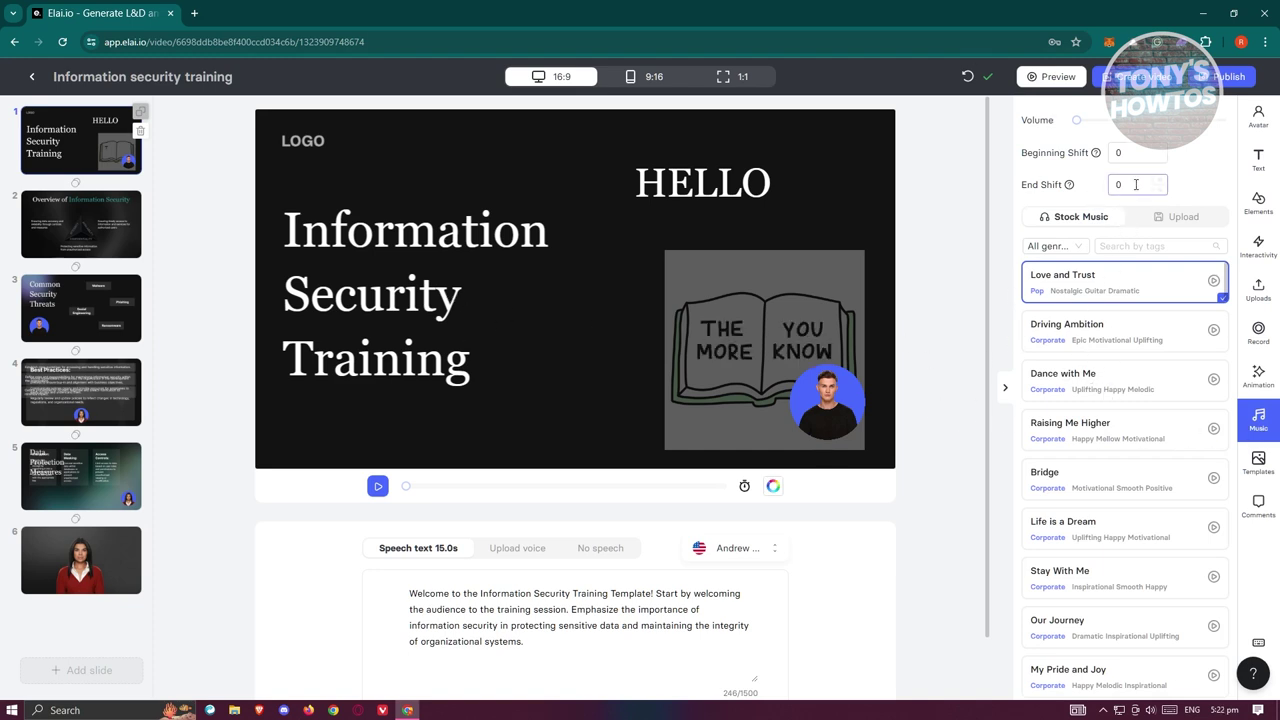
{"action": "key", "text": "shift+Tab"}
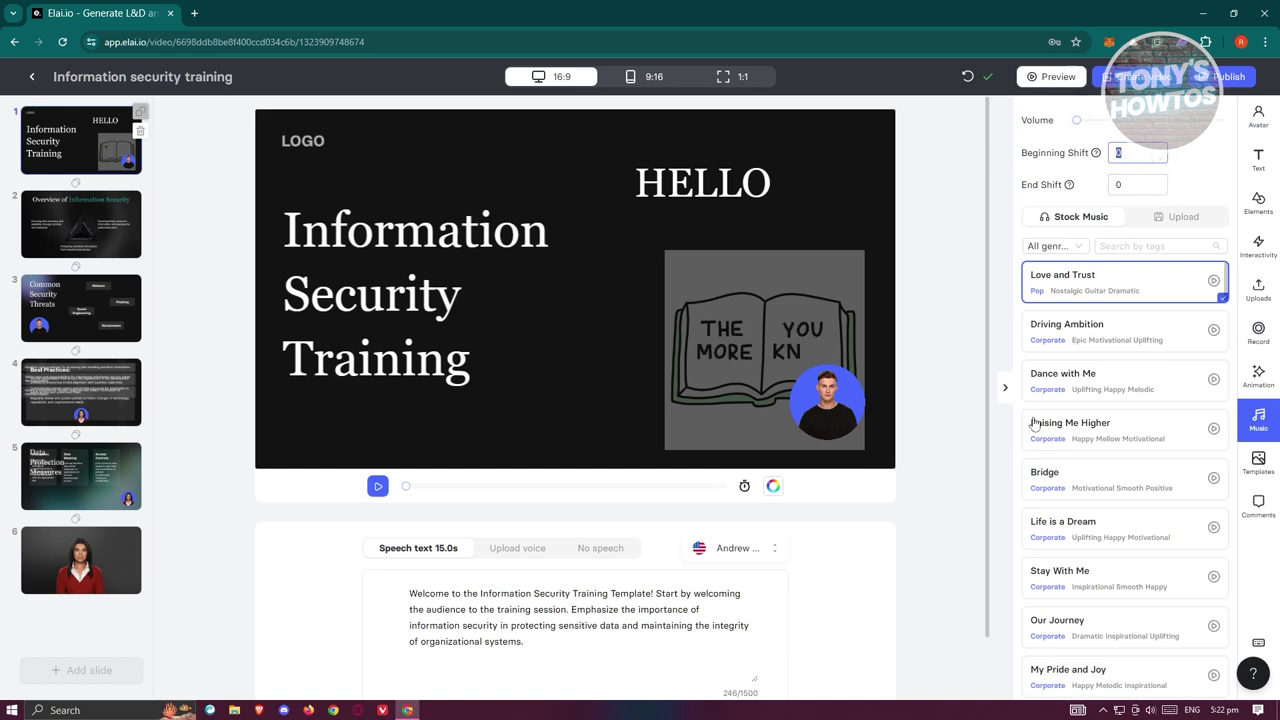
{"action": "scroll", "coordinate": [1126, 366], "scroll_direction": "down", "scroll_amount": 3}
{"action": "scroll", "coordinate": [1160, 300], "scroll_direction": "up", "scroll_amount": 3}
{"action": "left_click", "coordinate": [1190, 220]}
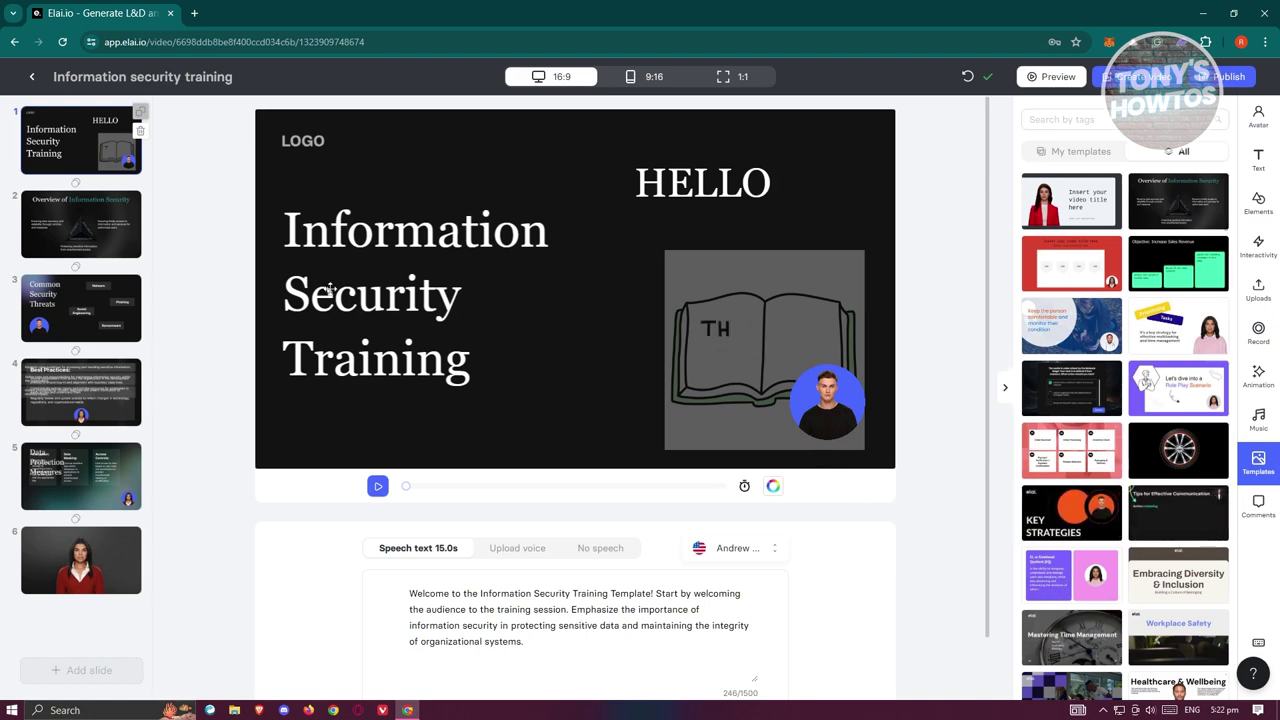
Highlight the first slide's speech text and play the slide to check its voiceover
{"action": "left_click_drag", "start_coordinate": [511, 625], "coordinate": [545, 643]}
{"action": "left_click", "coordinate": [547, 643]}
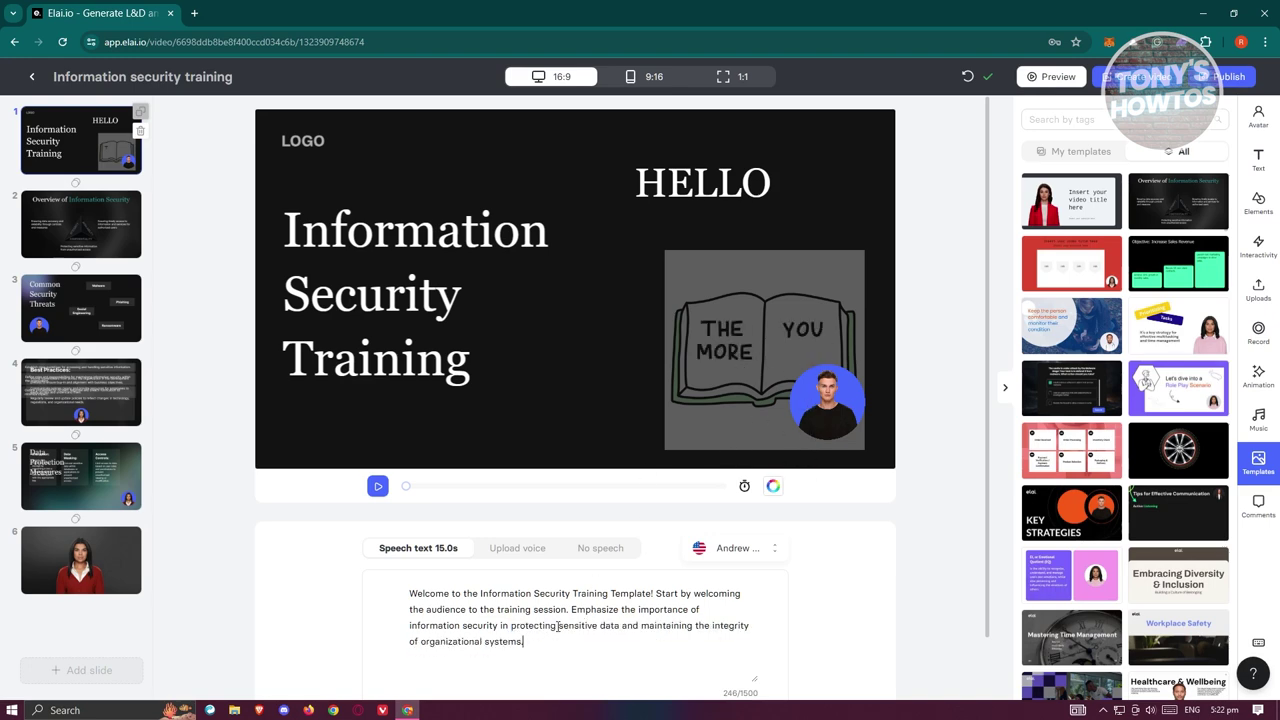
{"action": "left_click_drag", "start_coordinate": [536, 639], "coordinate": [397, 596]}
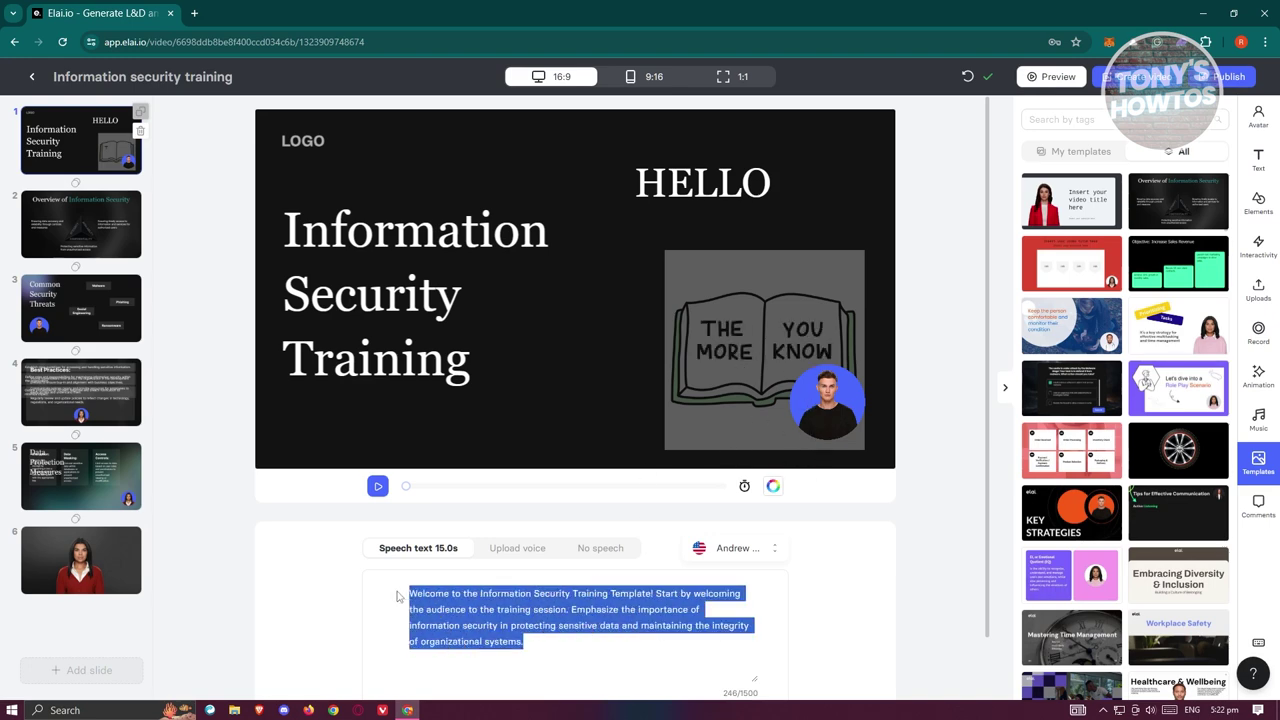
{"action": "left_click", "coordinate": [377, 486]}
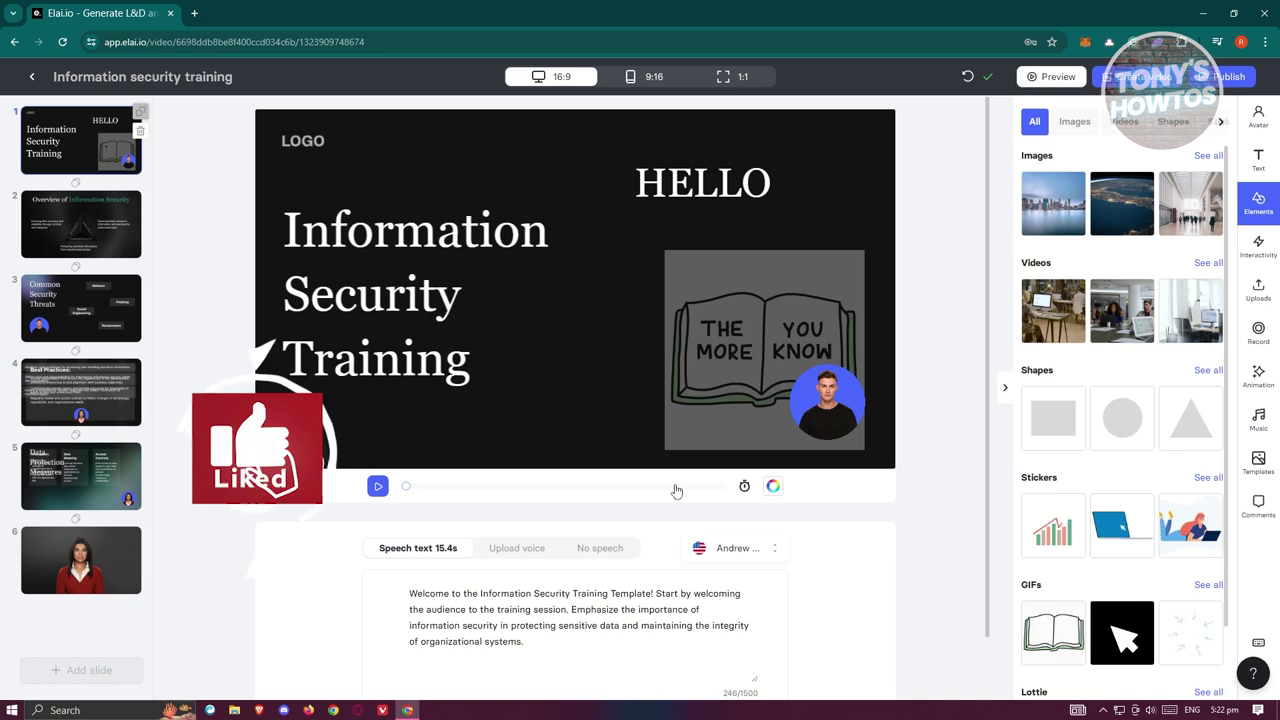
{"action": "triple_click", "coordinate": [560, 626]}
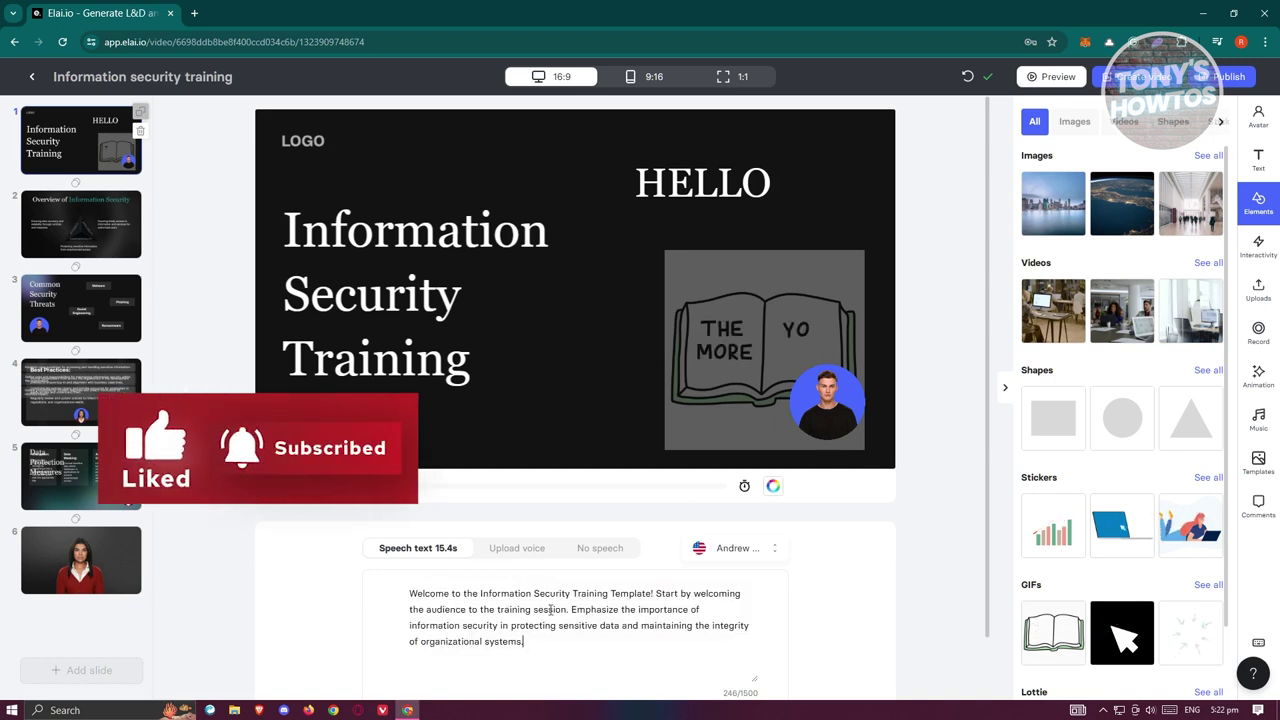
Try the Upload voice and No speech options on the first slide and return it to Speech text
{"action": "left_click", "coordinate": [517, 548]}
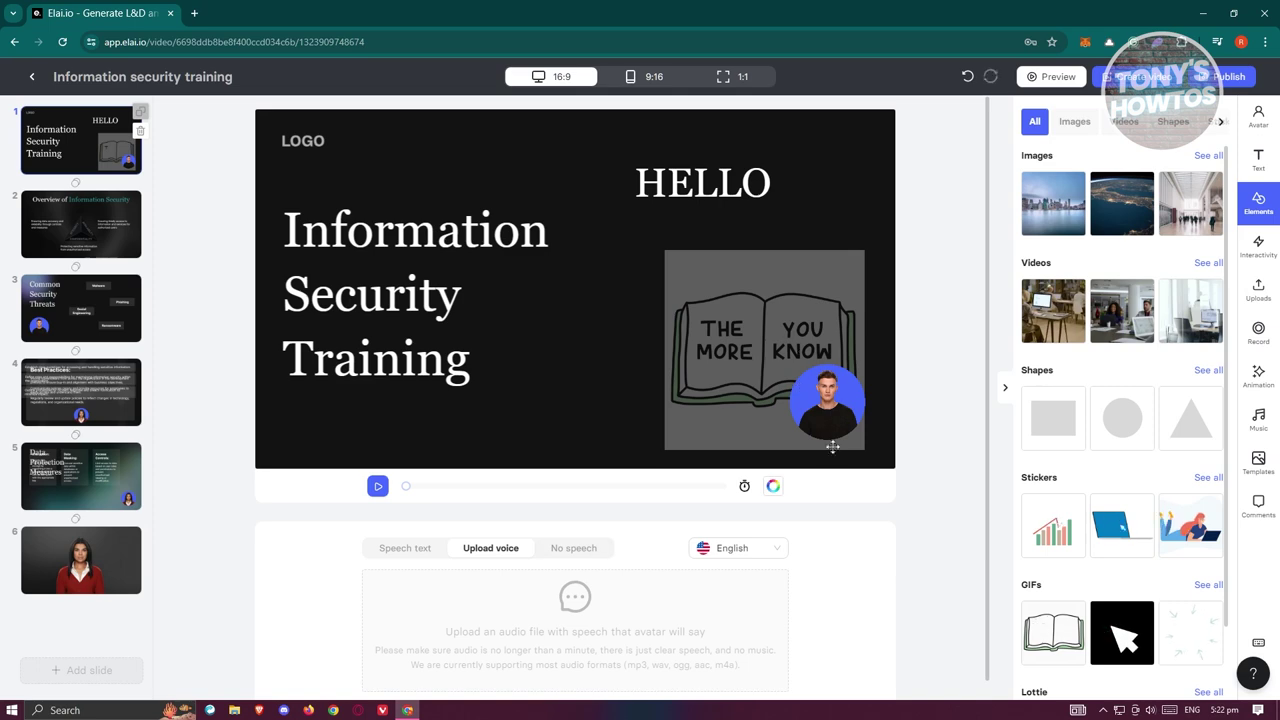
{"action": "left_click", "coordinate": [587, 555]}
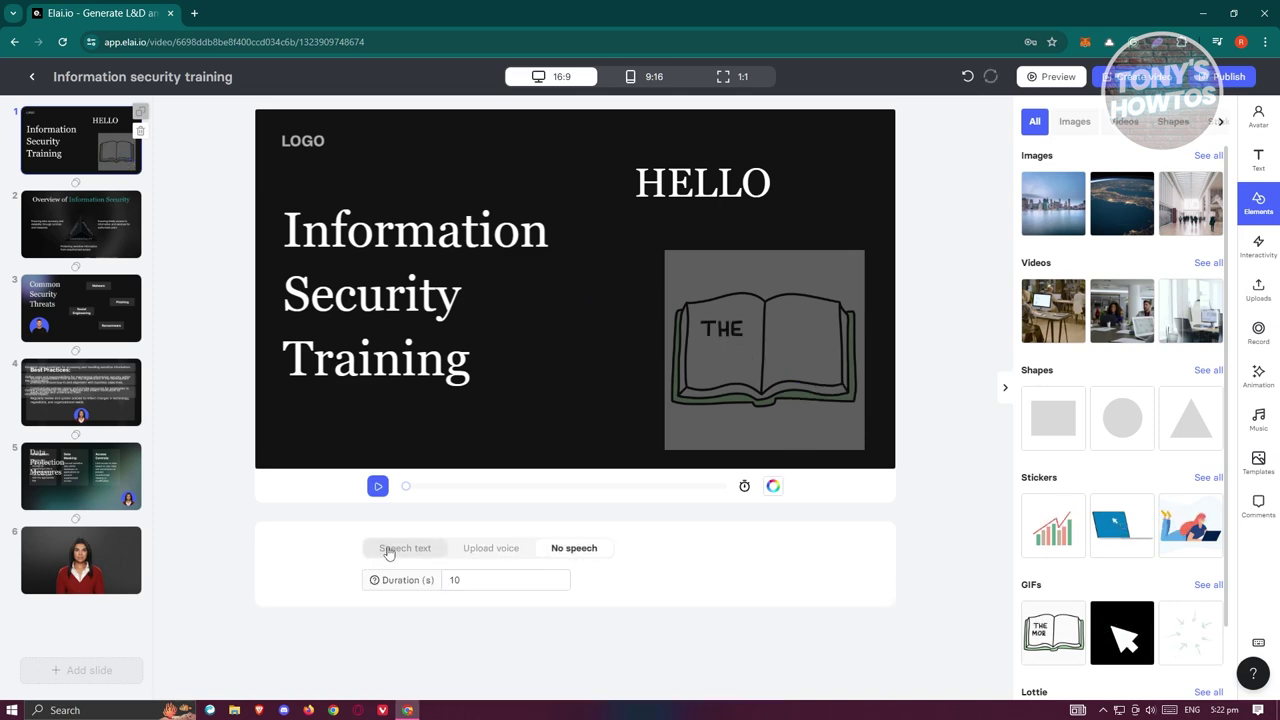
{"action": "left_click", "coordinate": [466, 587]}
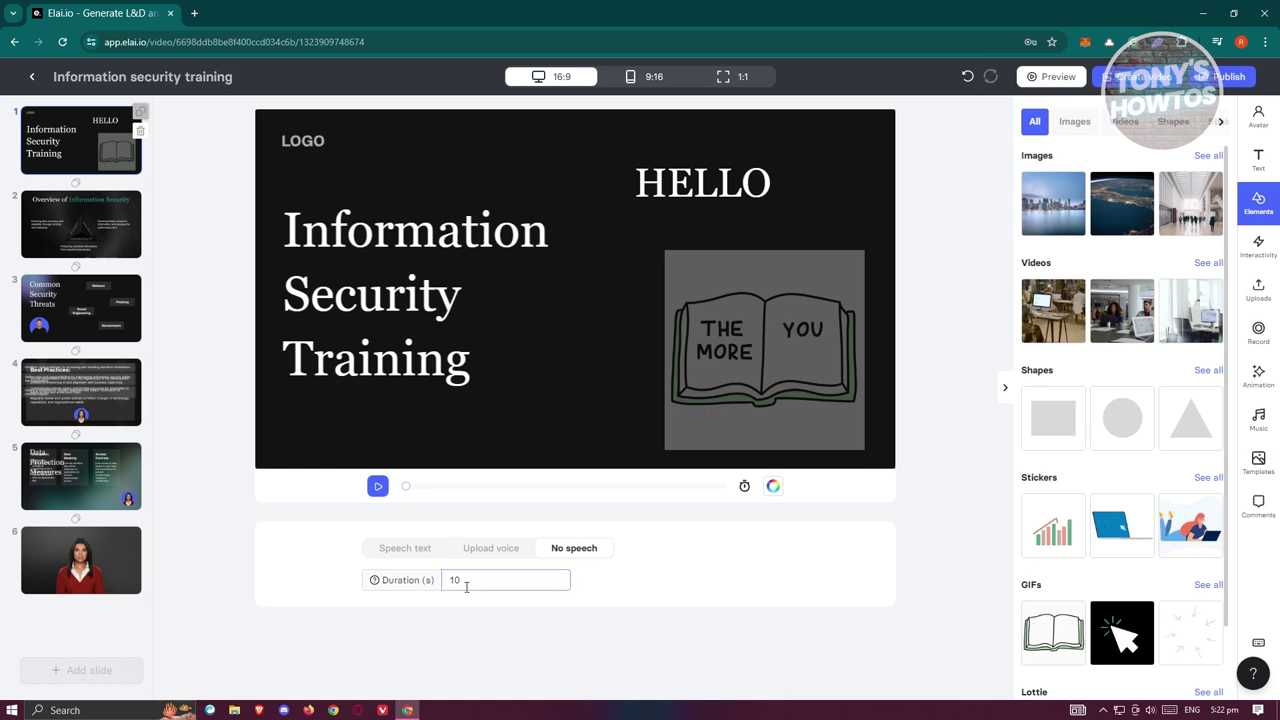
{"action": "left_click", "coordinate": [393, 549]}
{"action": "scroll", "coordinate": [757, 568], "scroll_direction": "down", "scroll_amount": 1}
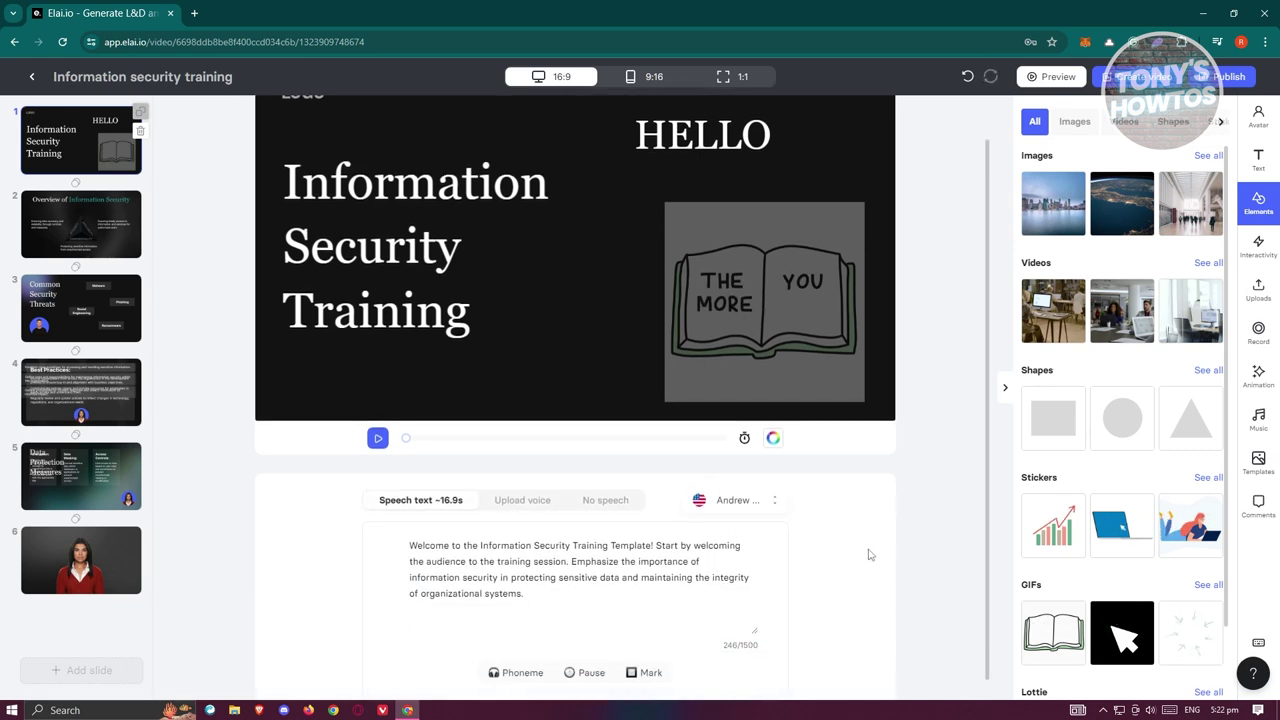
{"action": "scroll", "coordinate": [877, 534], "scroll_direction": "up", "scroll_amount": 1}
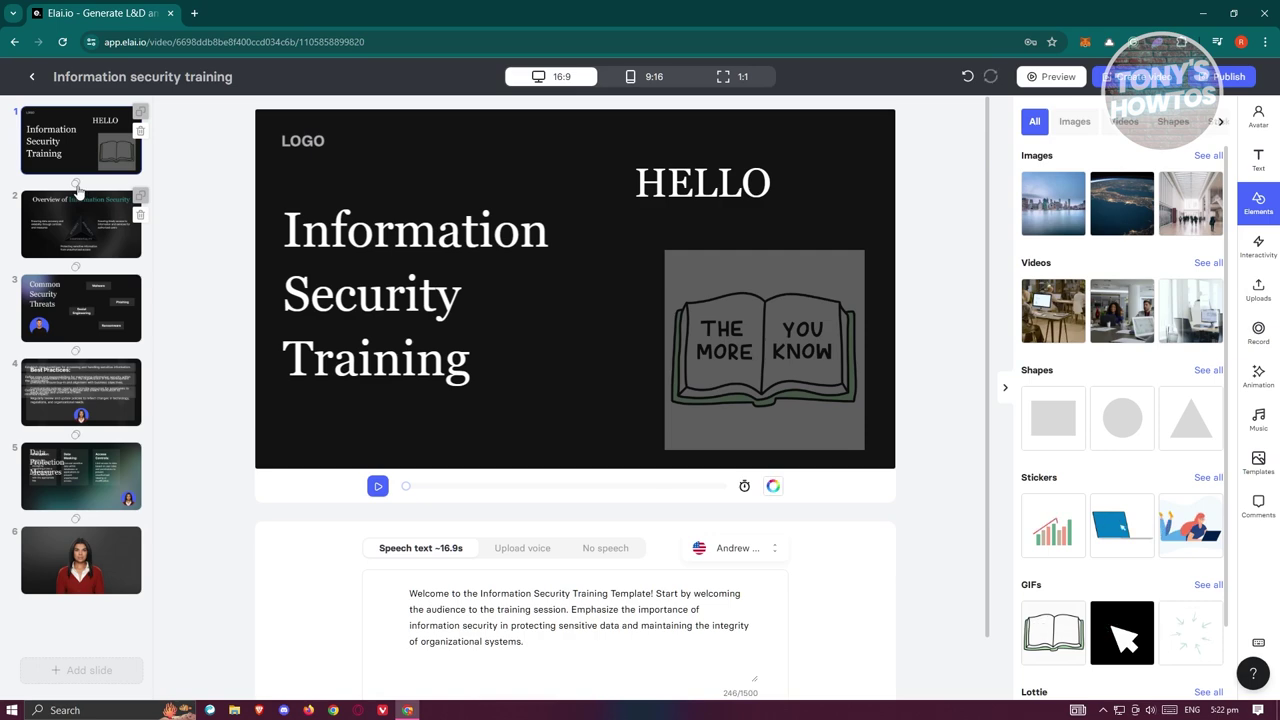
Look over the available transitions between slides 1 and 2 without applying one
{"action": "left_click", "coordinate": [80, 191]}
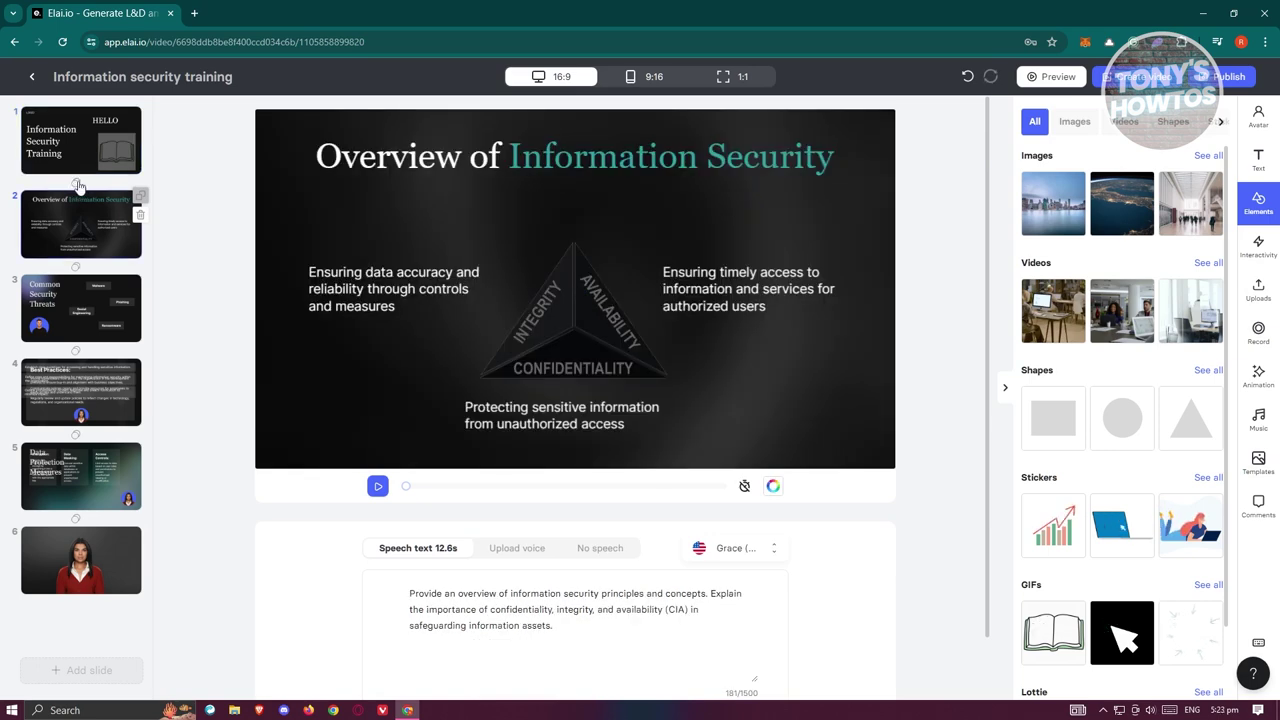
{"action": "left_click", "coordinate": [77, 184]}
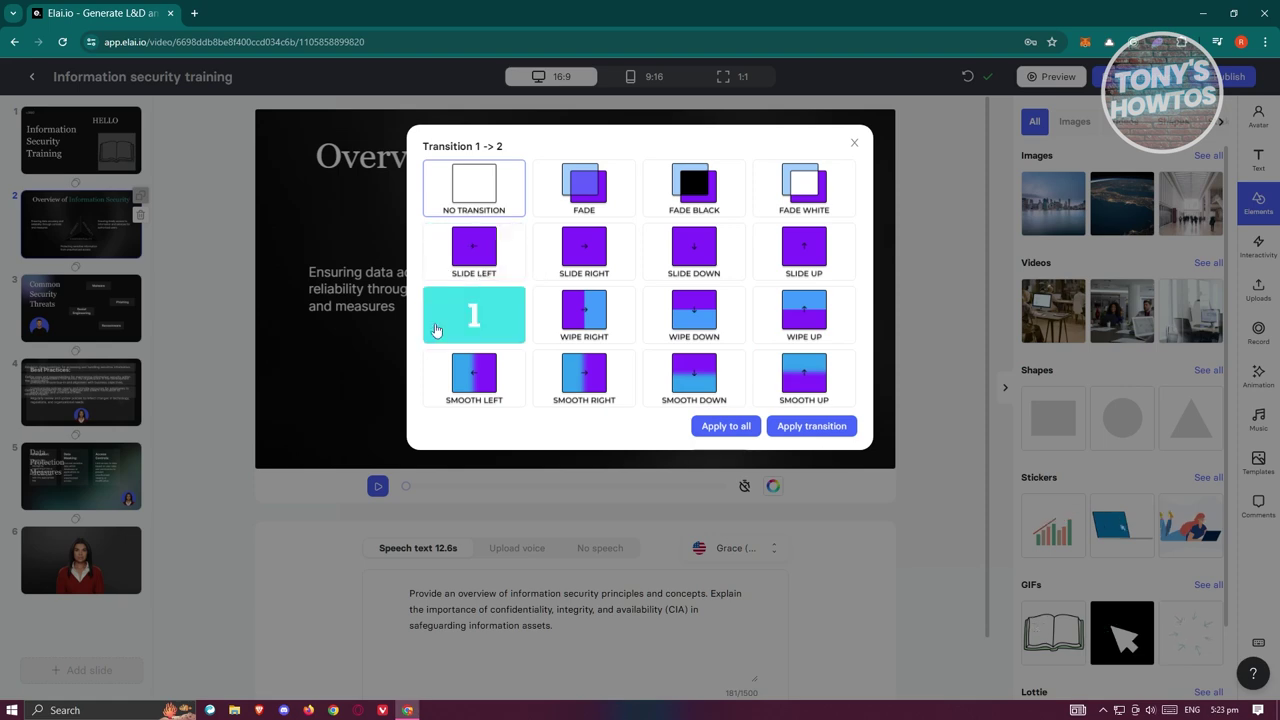
{"action": "left_click", "coordinate": [854, 143]}
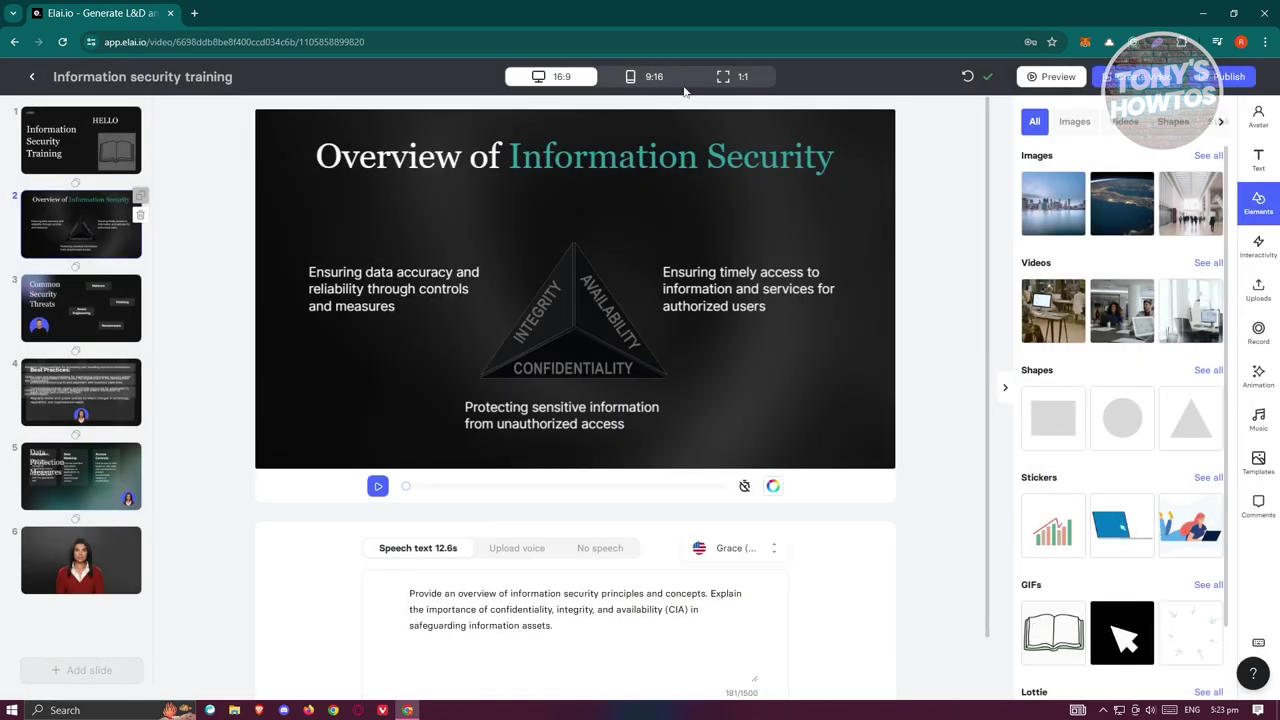
Switch the video's aspect ratio to 9:16
{"action": "left_click", "coordinate": [630, 77]}
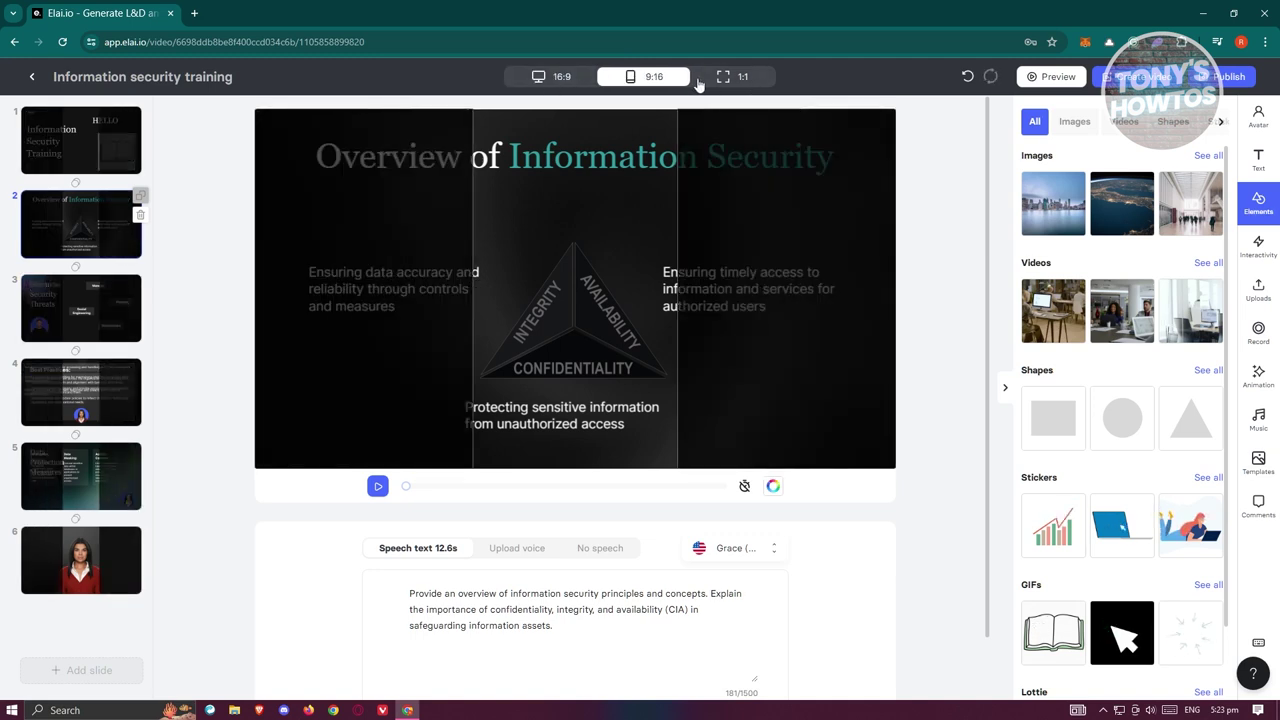